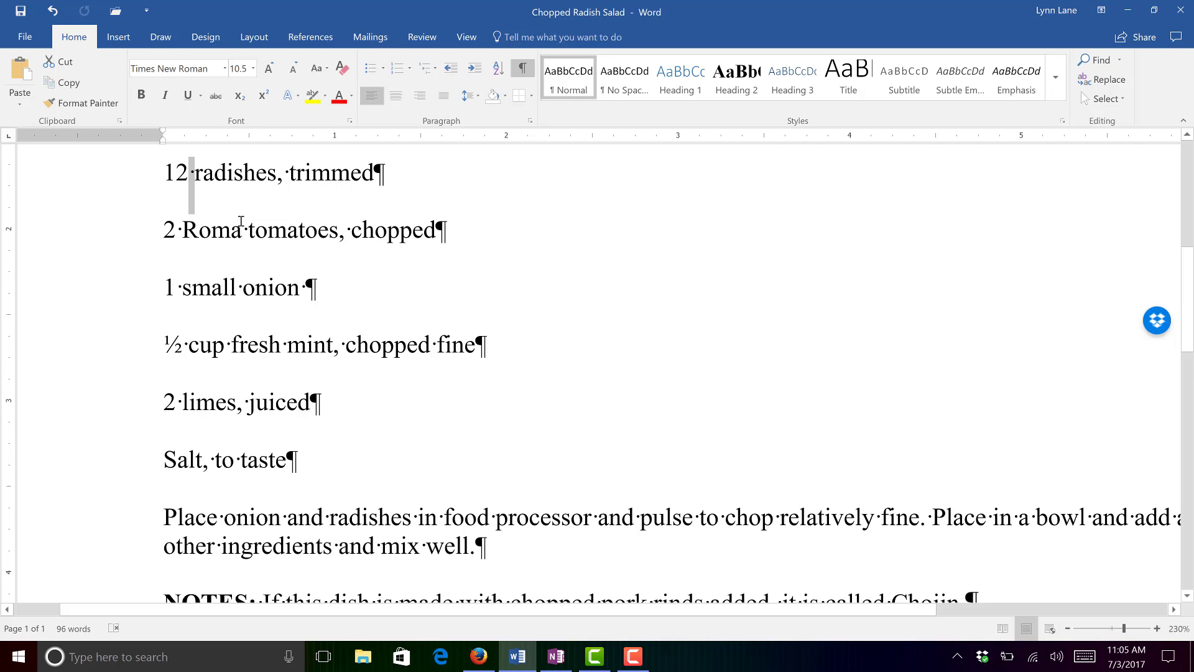
- Put a tab between 12 and radishes, and indent the radishes and Roma tomatoes lines with leading tabs
key("Tab")
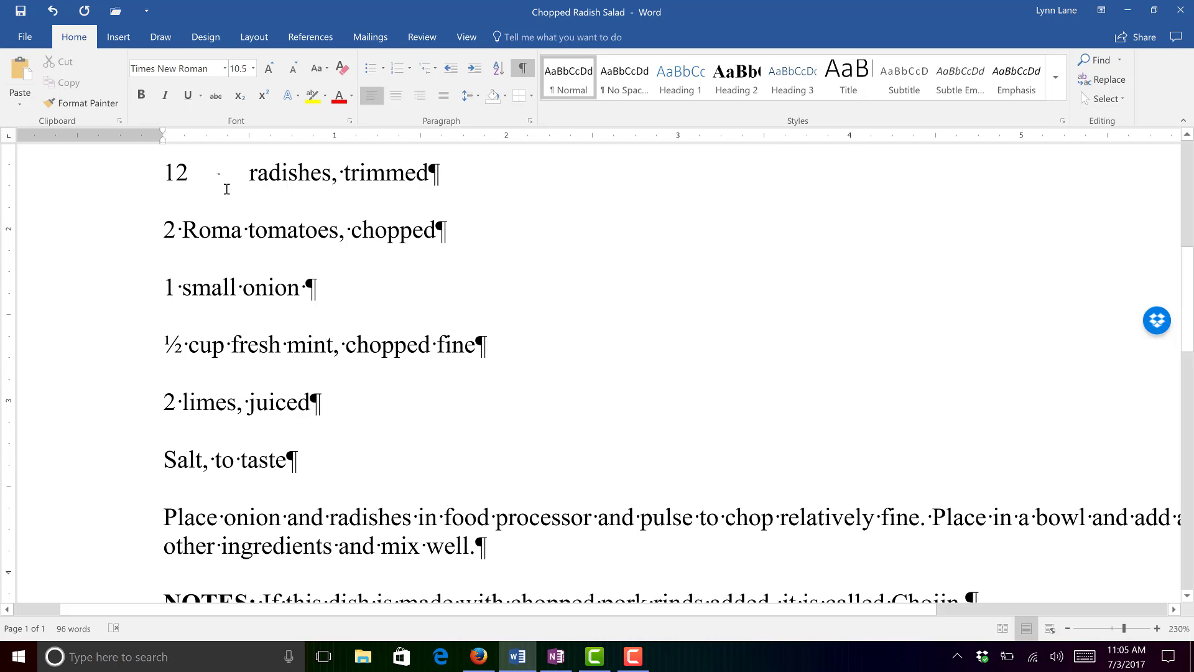
key("Home")
key("Tab")
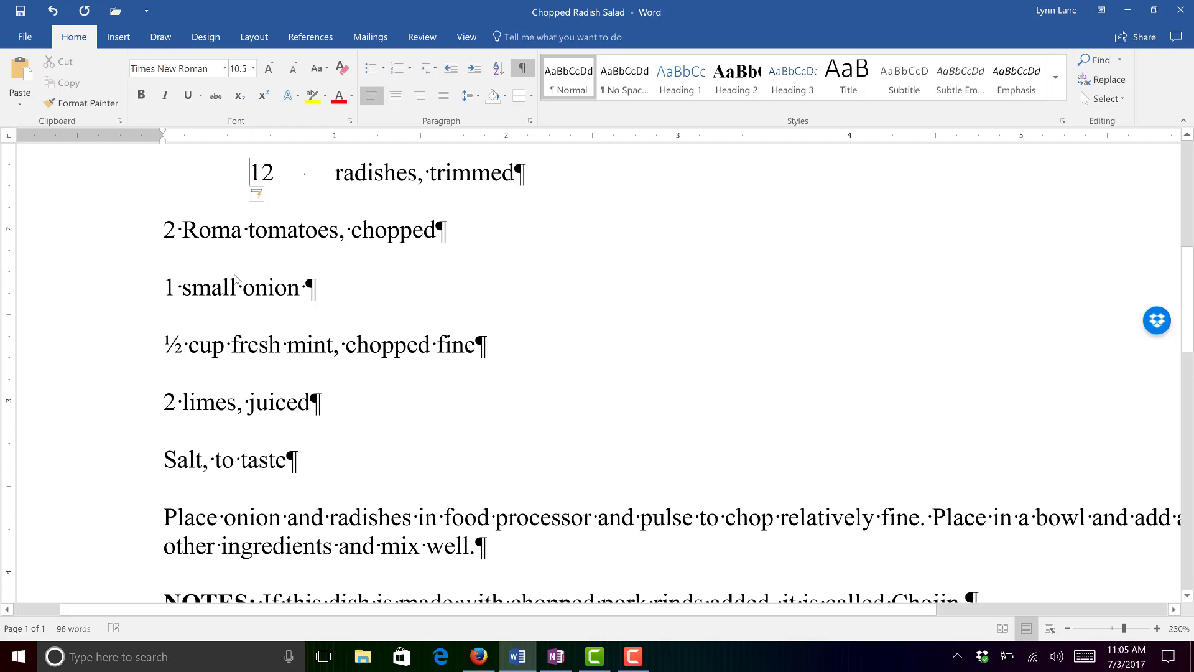
left_click(145, 234)
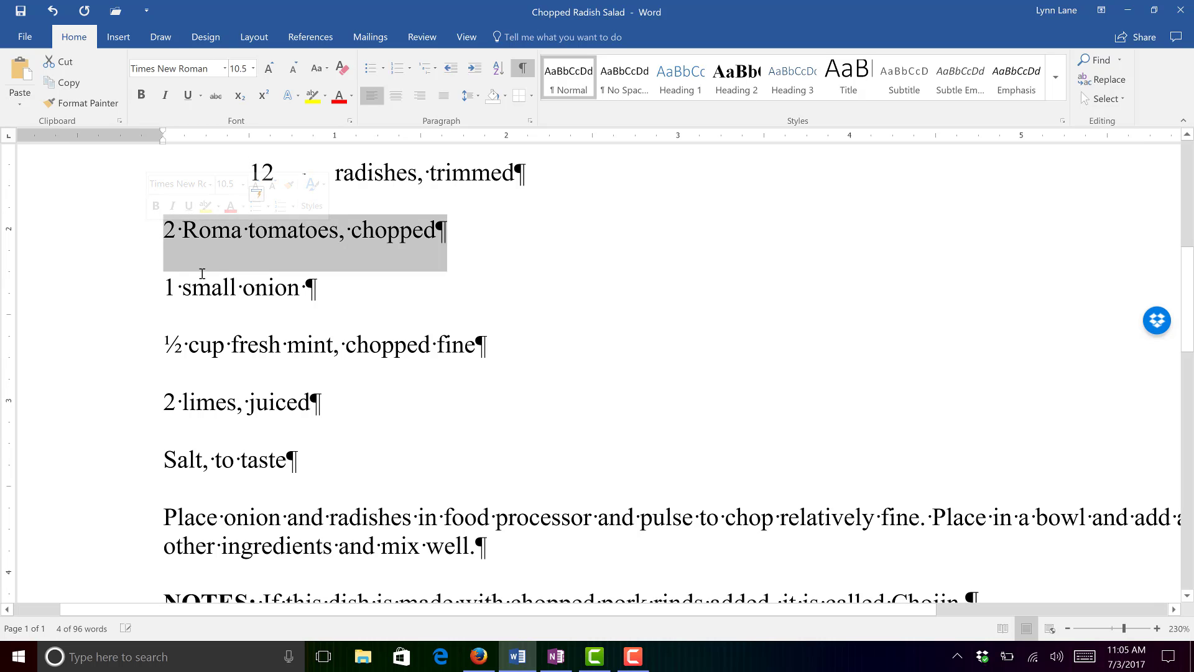
left_click(246, 169)
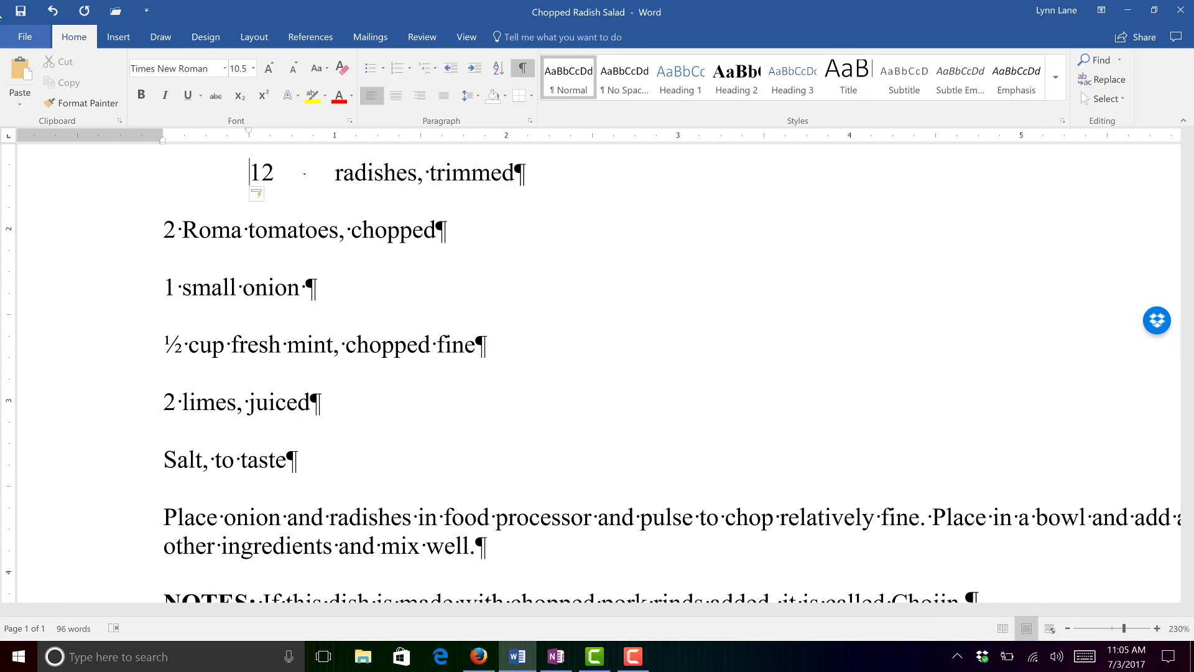
left_click(49, 17)
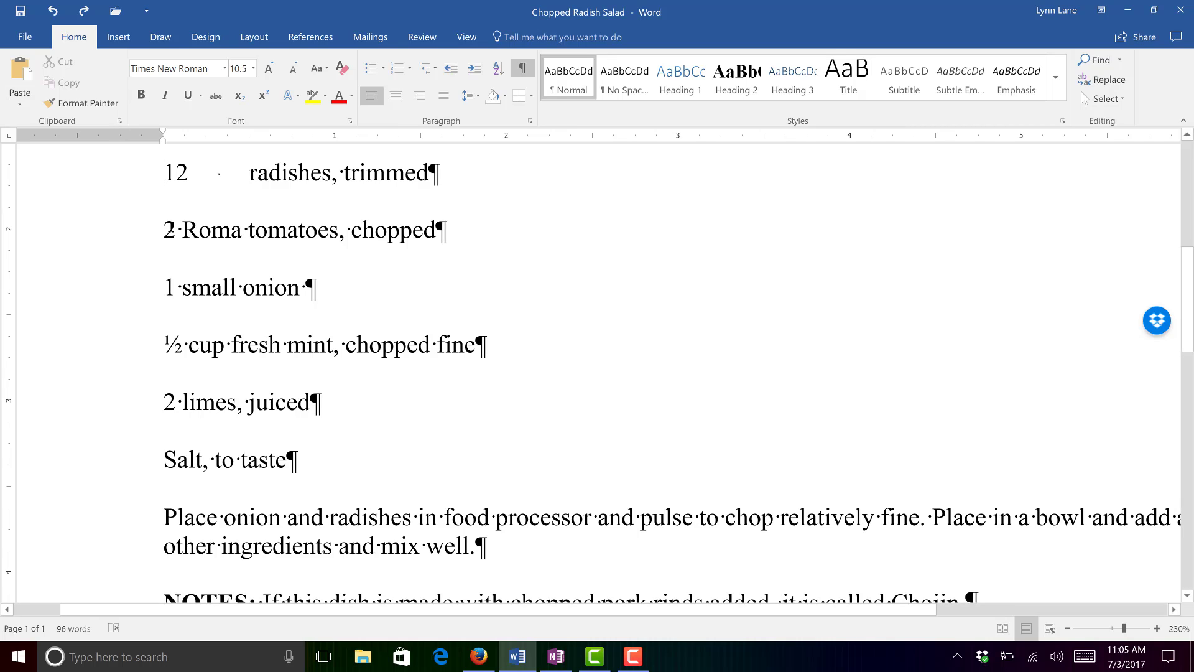
key("ctrl+y")
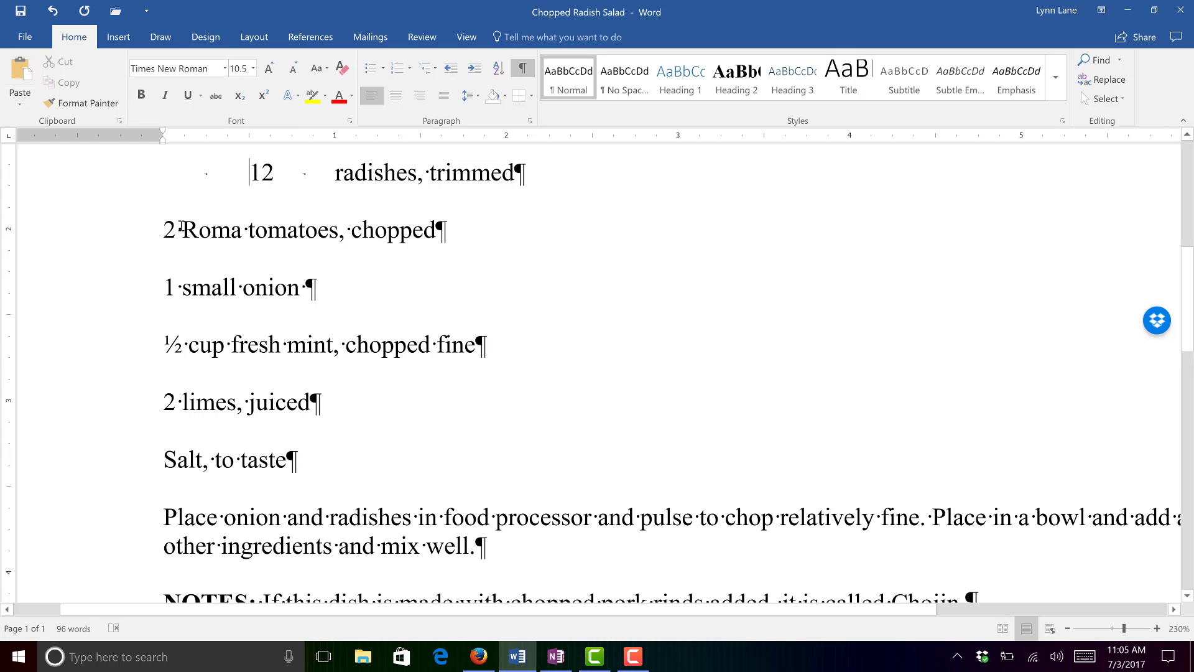
left_click(164, 230)
key("Tab")
- Indent the small onion, fresh mint, limes and Salt, to taste lines with leading tabs
left_click(147, 294)
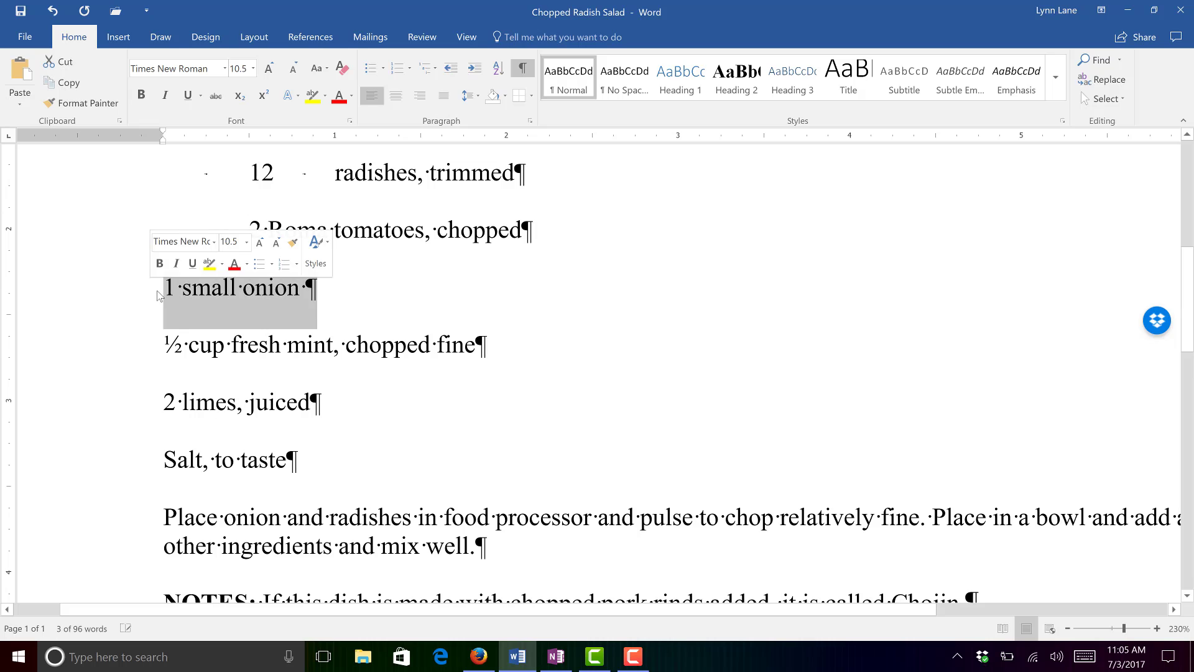
key("Left")
key("Tab")
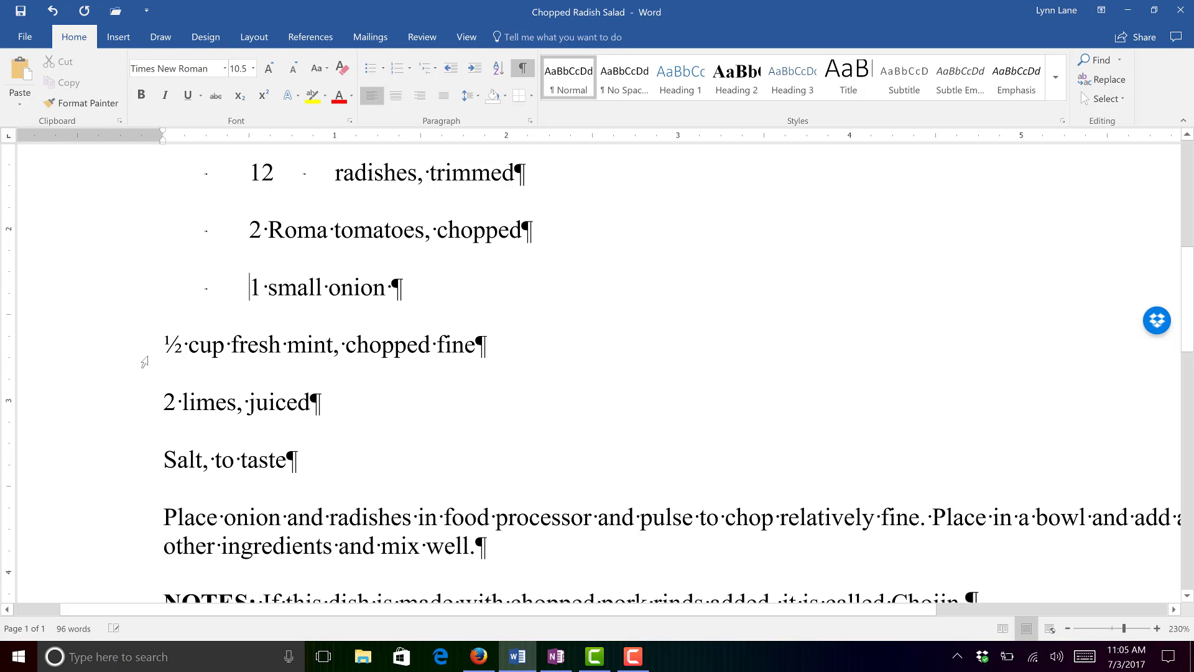
left_click(157, 350)
key("Tab")
left_click(164, 401)
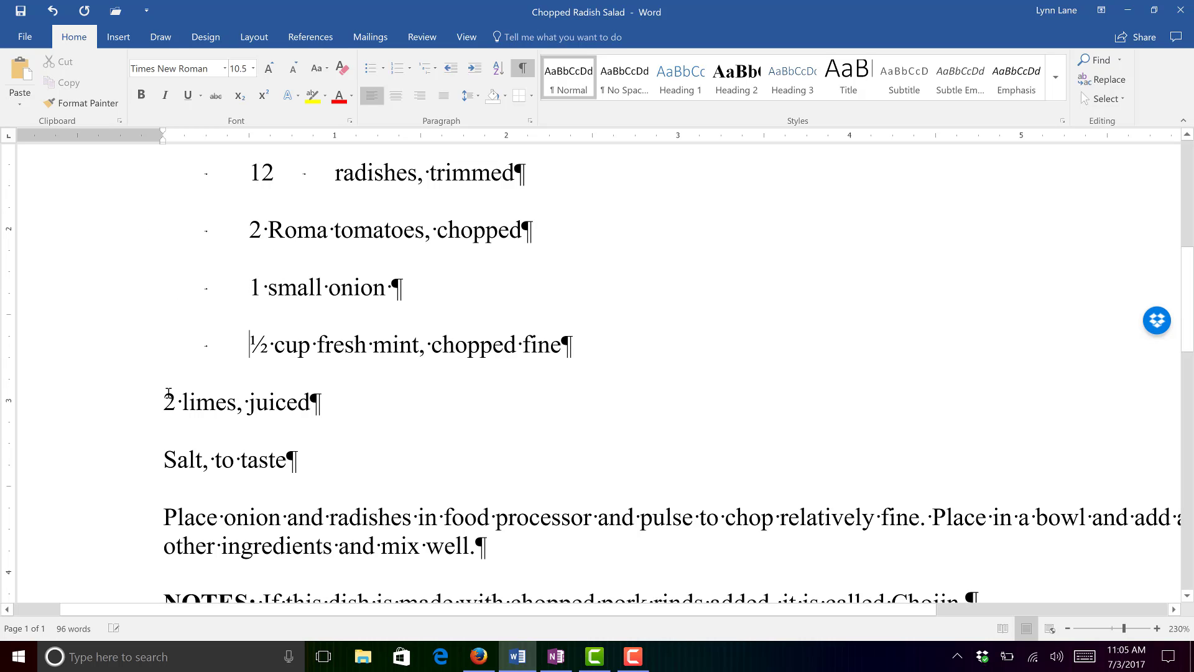
key("Tab")
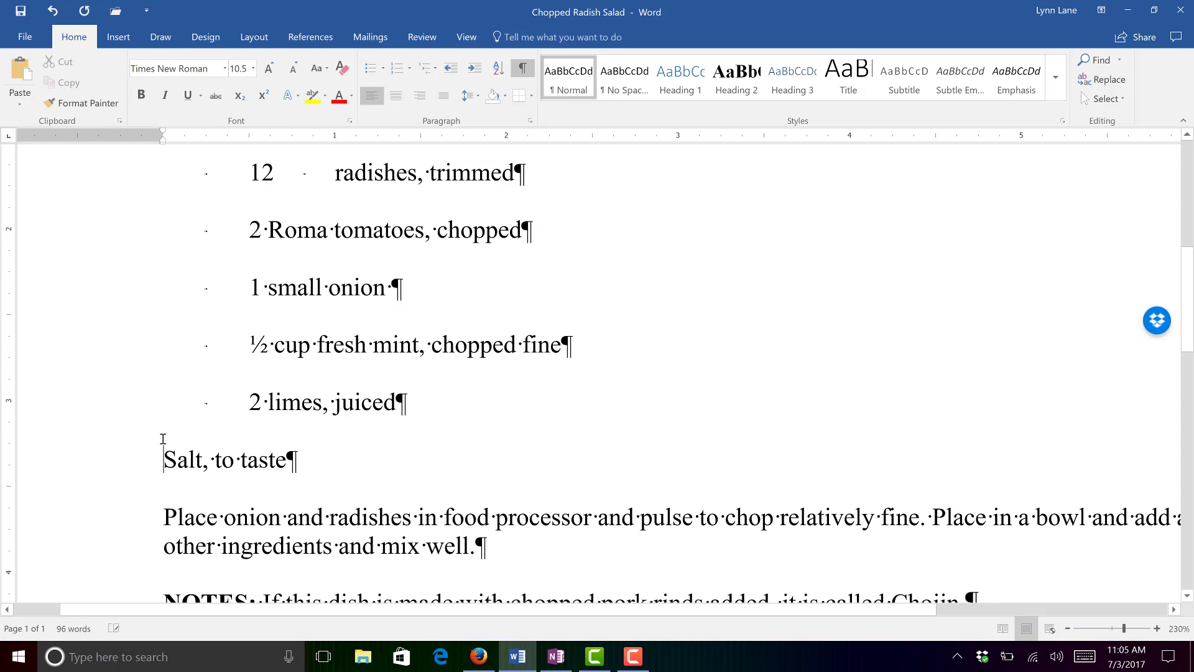
key("Tab")
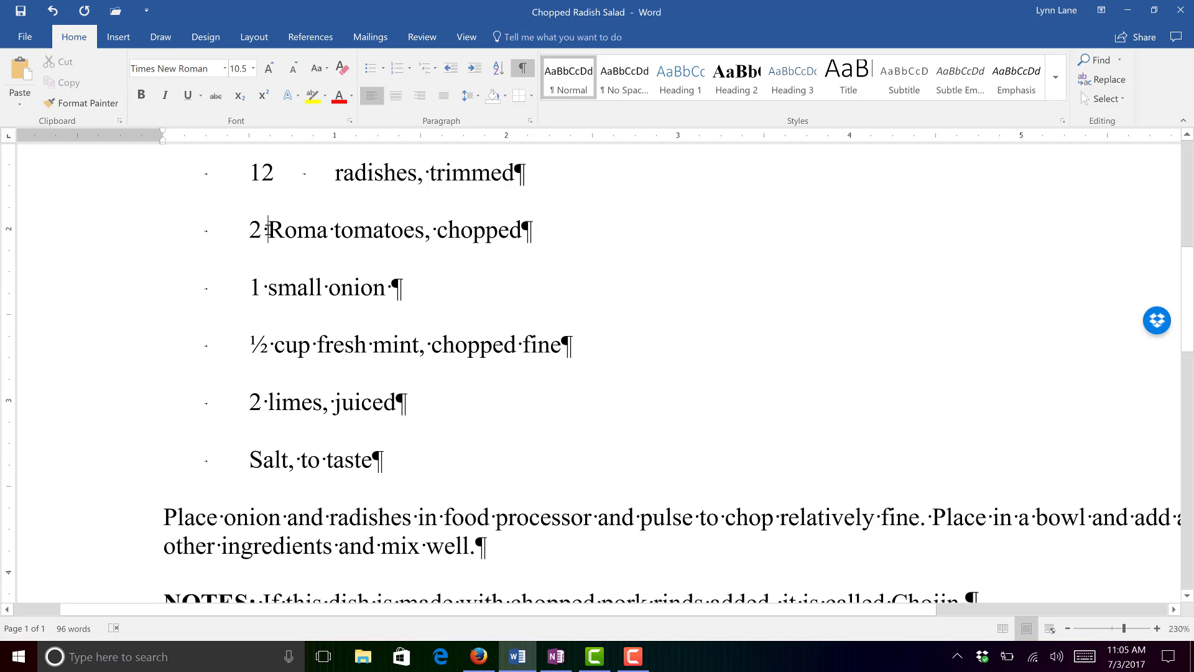
- Replace the space after the quantities 2, 1, ½ and 2 with tabs on the tomato, onion, mint and limes lines
left_click_drag(263, 234, 271, 232)
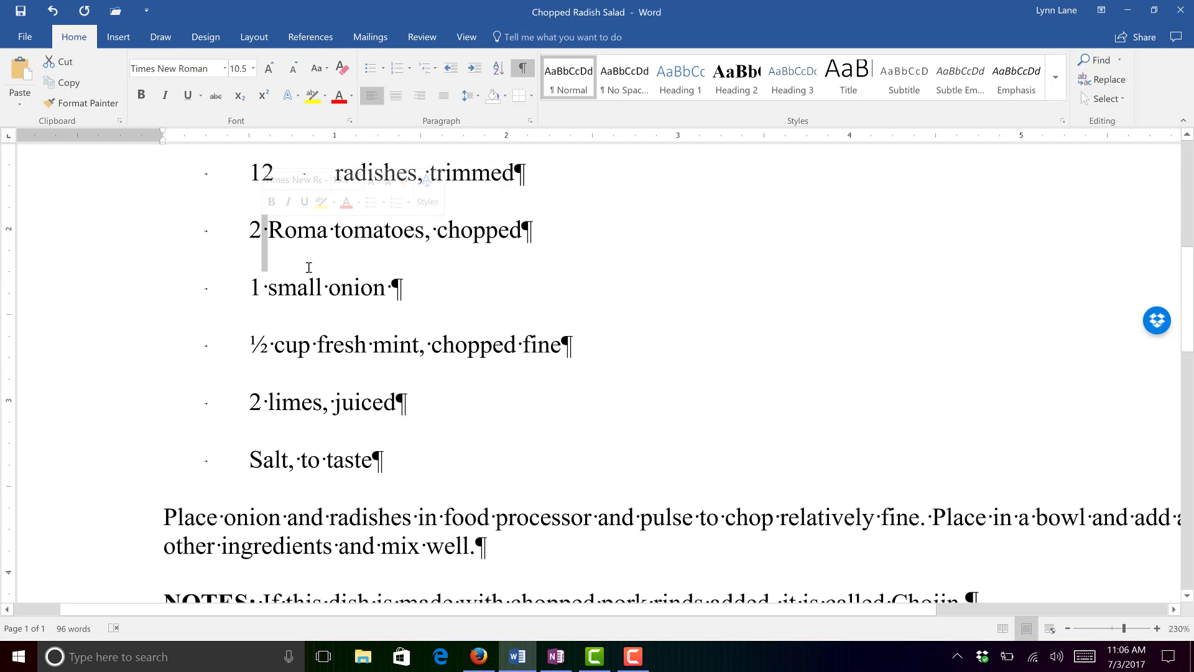
key("Tab")
left_click(261, 285)
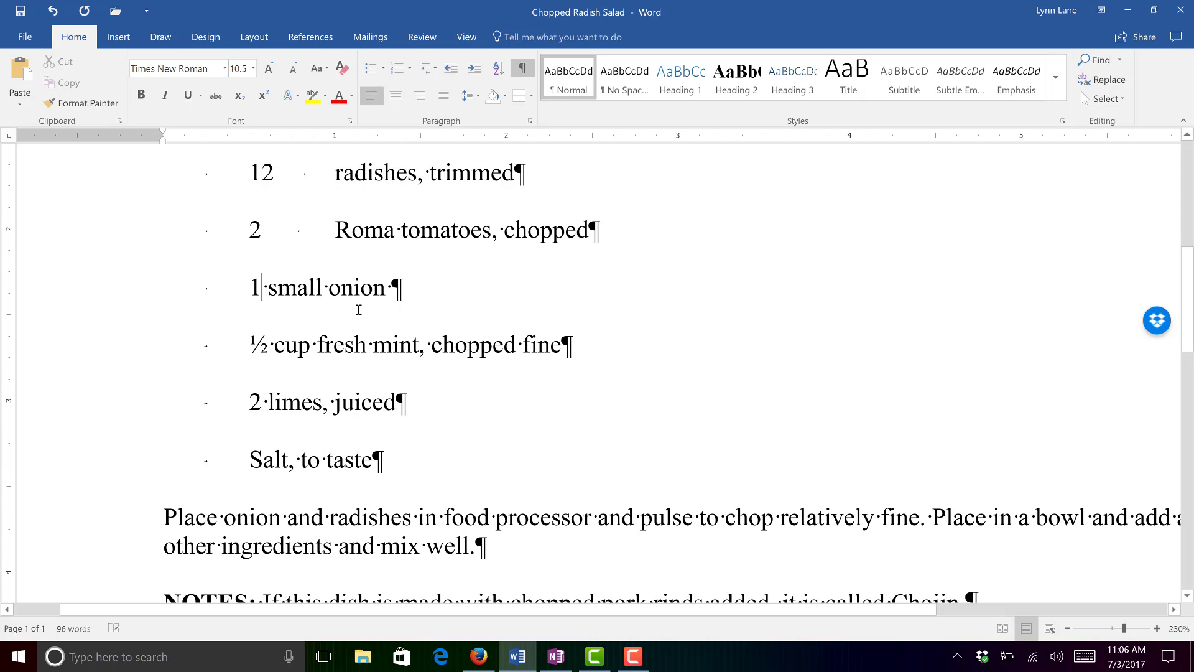
key("Delete")
key("Tab")
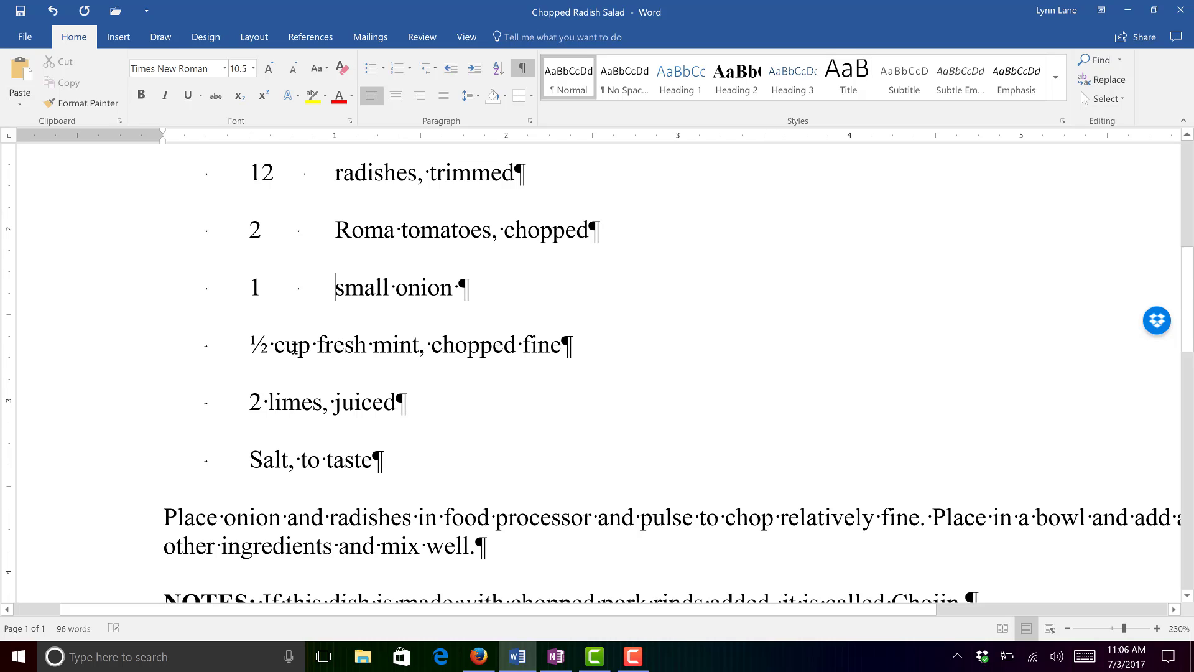
left_click(274, 344)
key("BackSpace")
key("Tab")
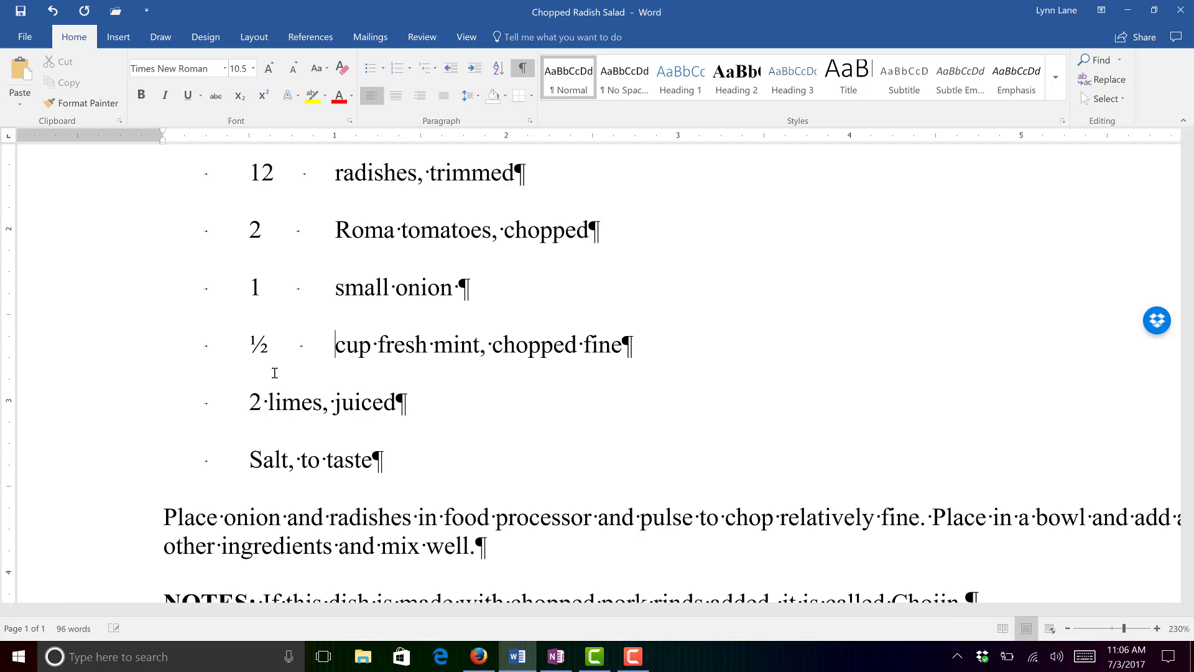
left_click(262, 403)
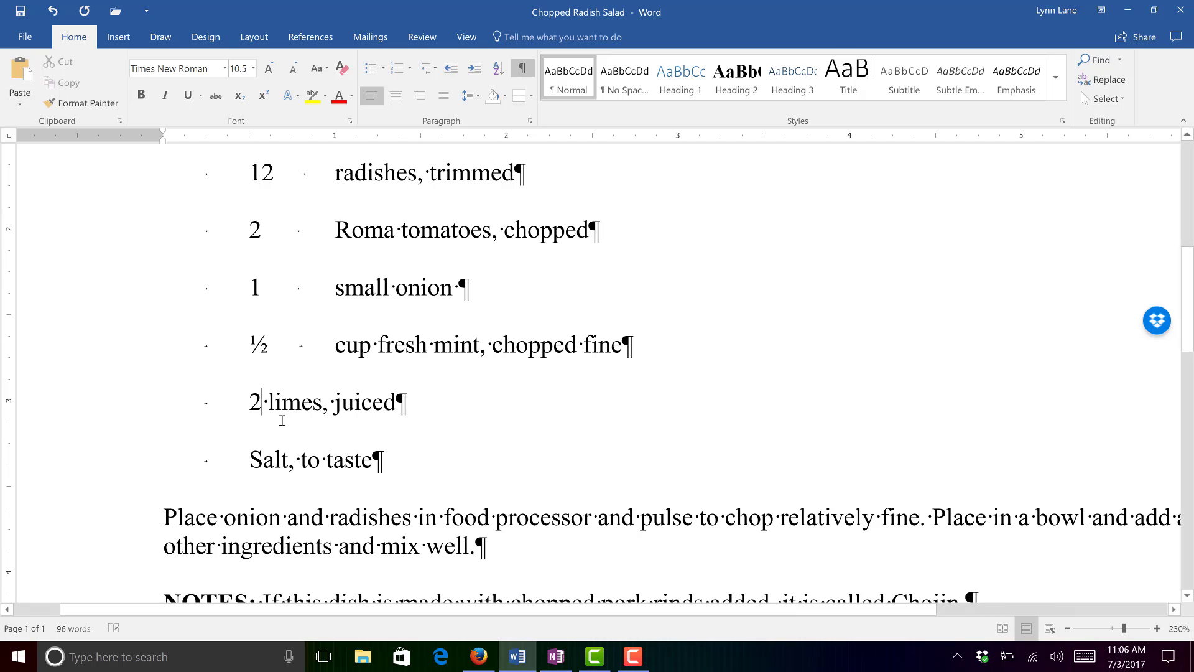
key("Delete")
key("Tab")
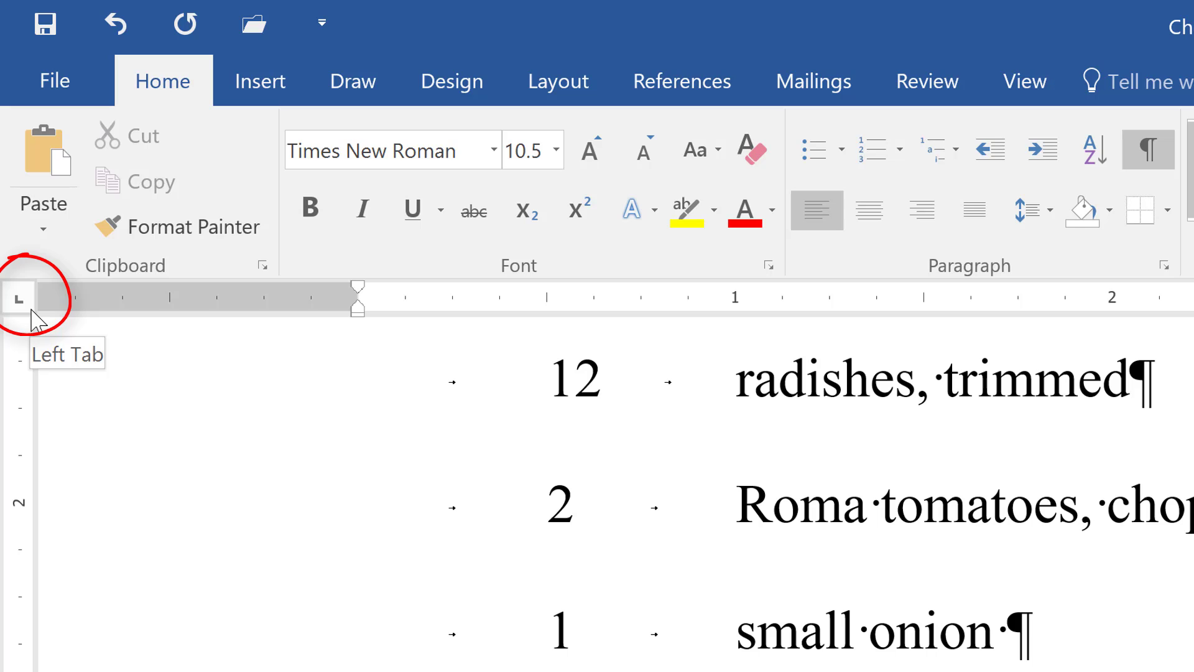
left_click(21, 303)
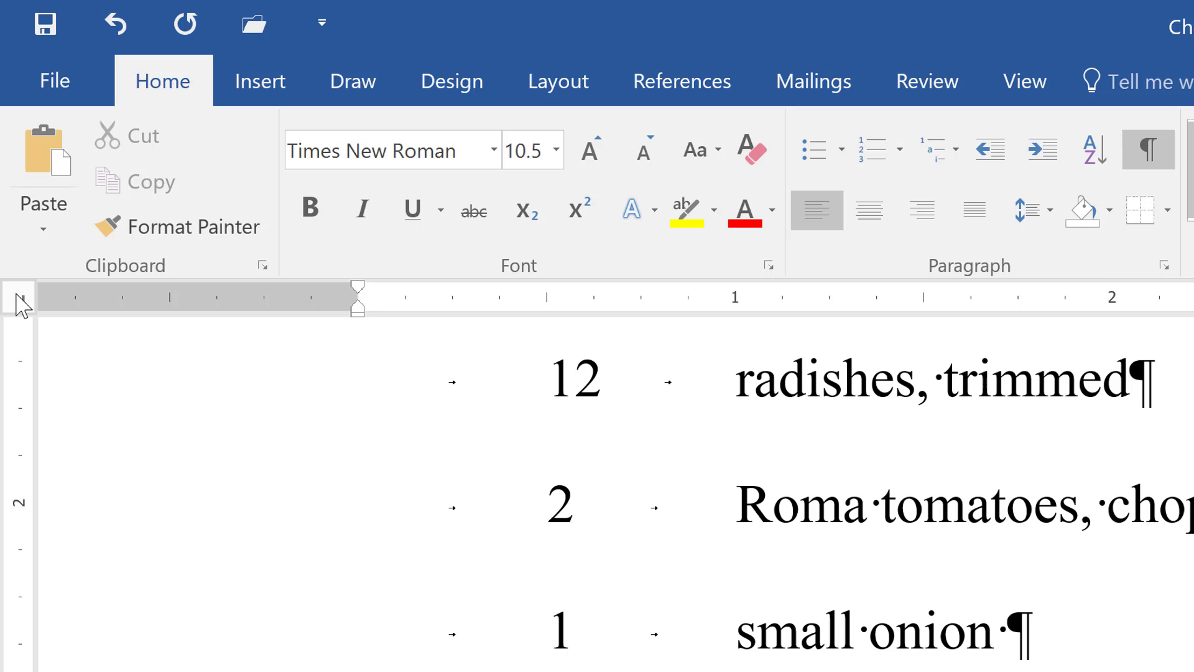
left_click(19, 298)
left_click(24, 307)
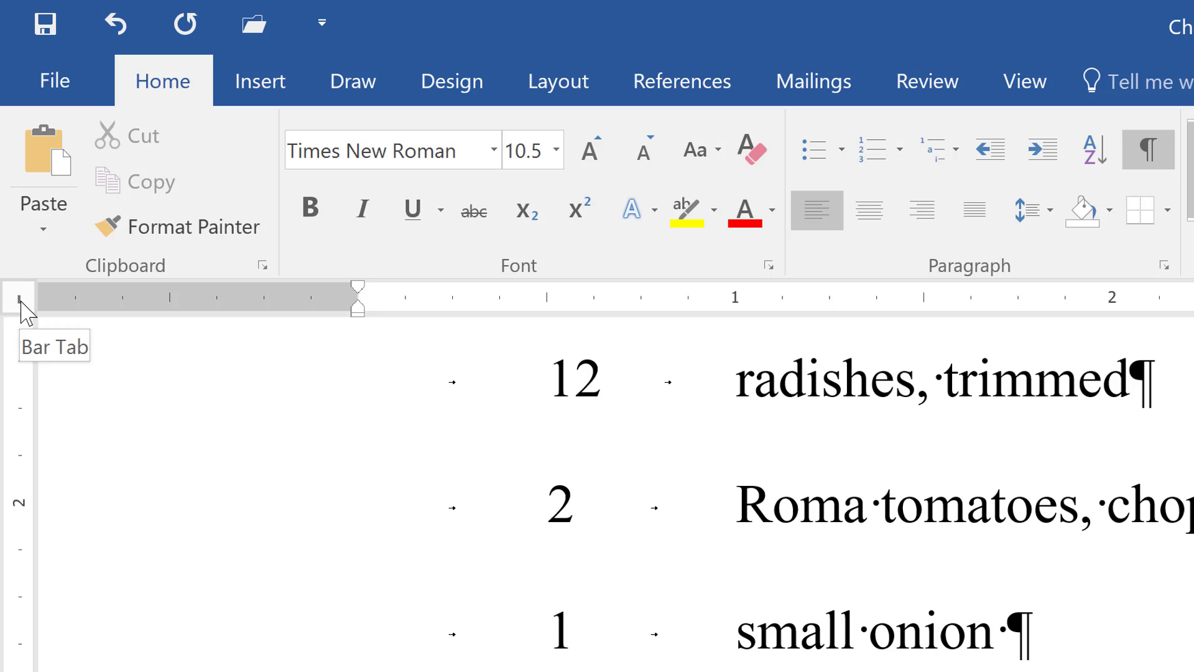
left_click(23, 307)
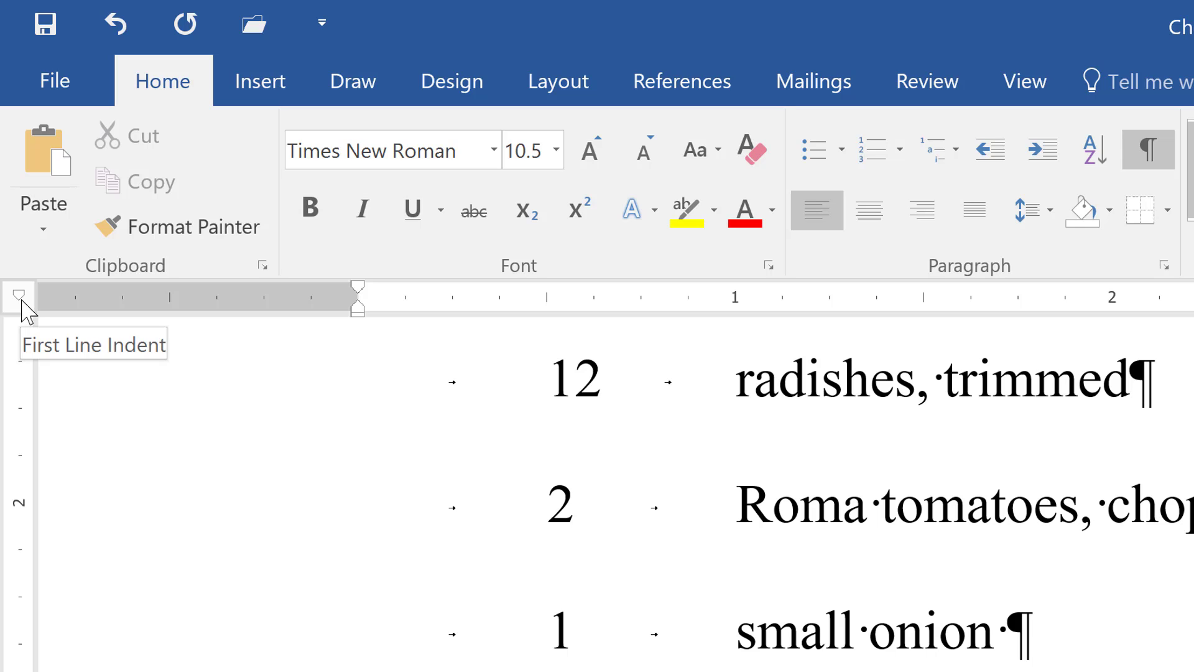
left_click(23, 308)
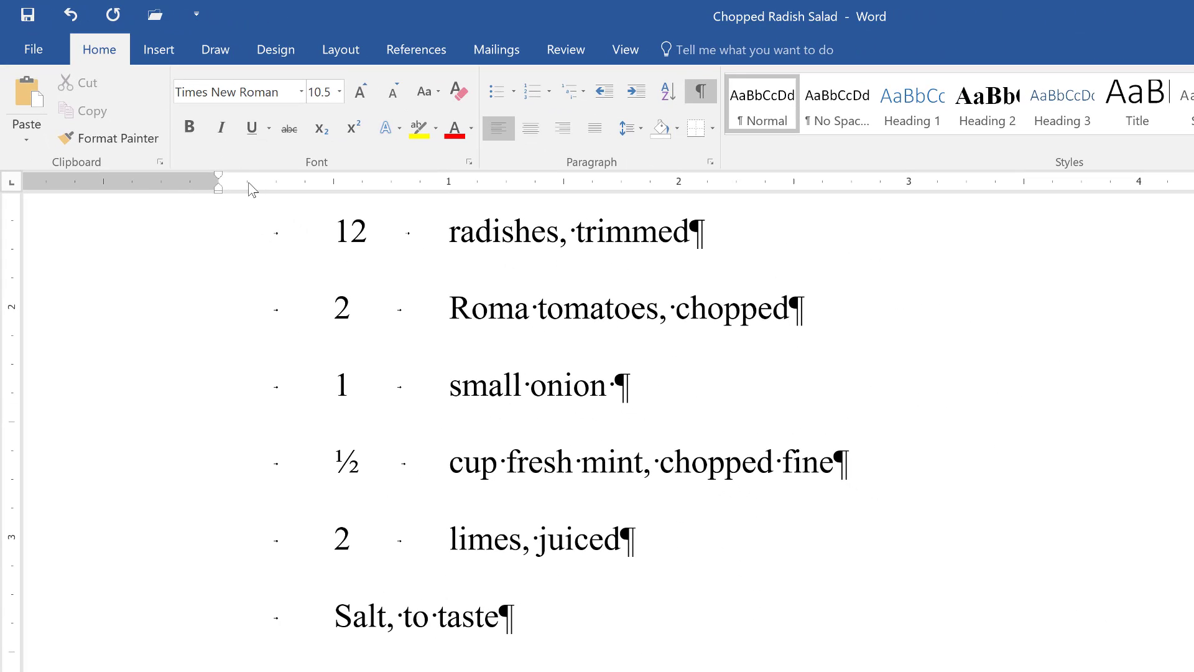
- Remove the indent from the six selected ingredient lines and add a left tab stop on the ruler for item names
left_click(248, 183)
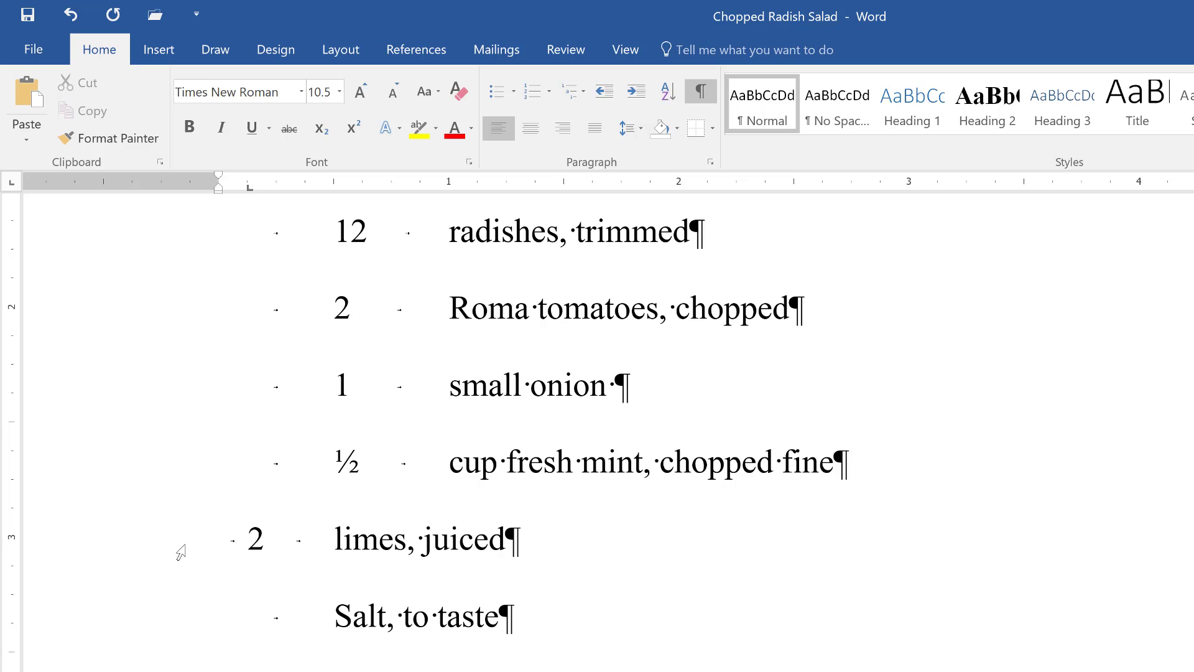
left_click(106, 557)
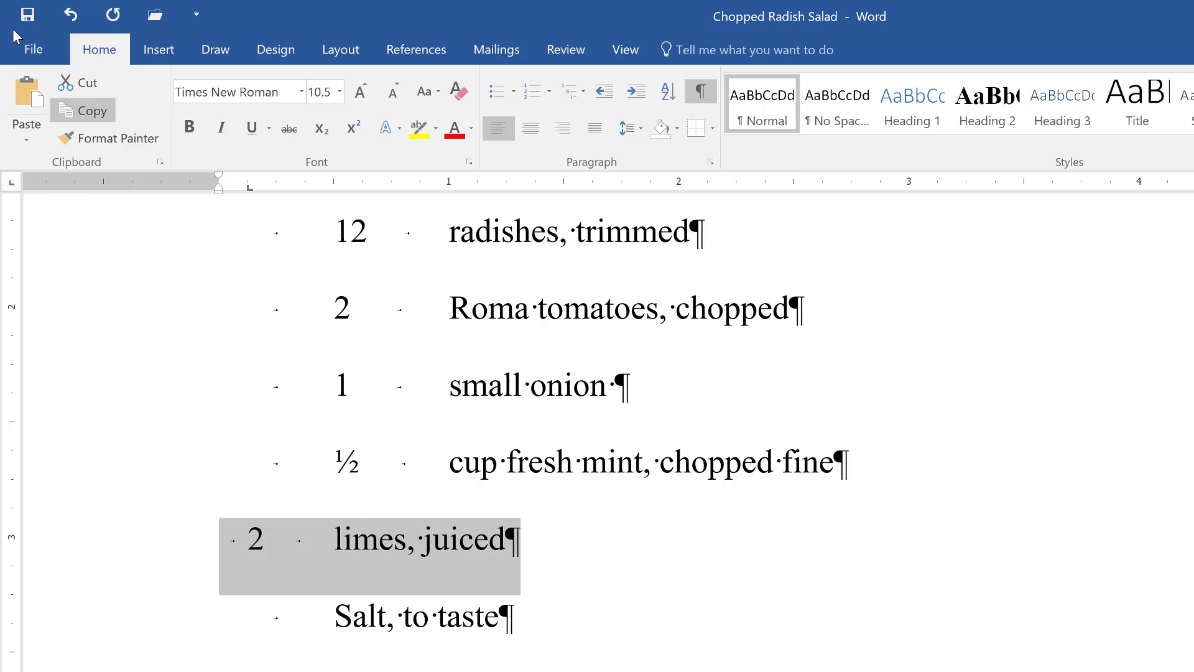
left_click(70, 15)
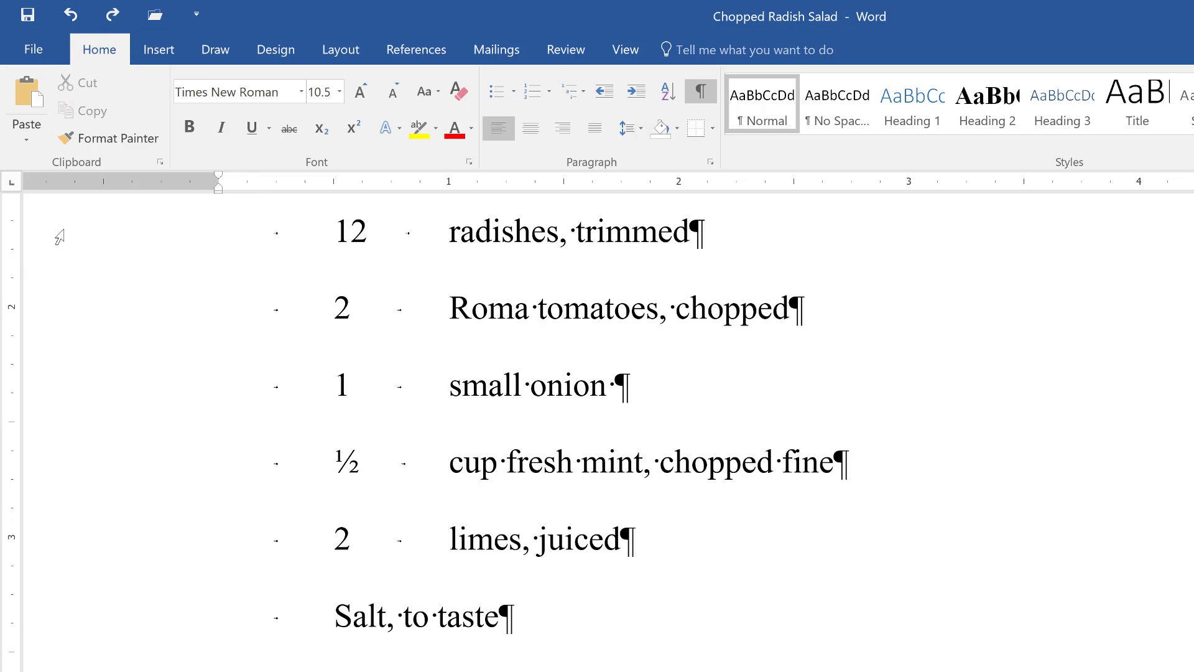
left_click_drag(58, 245, 43, 615)
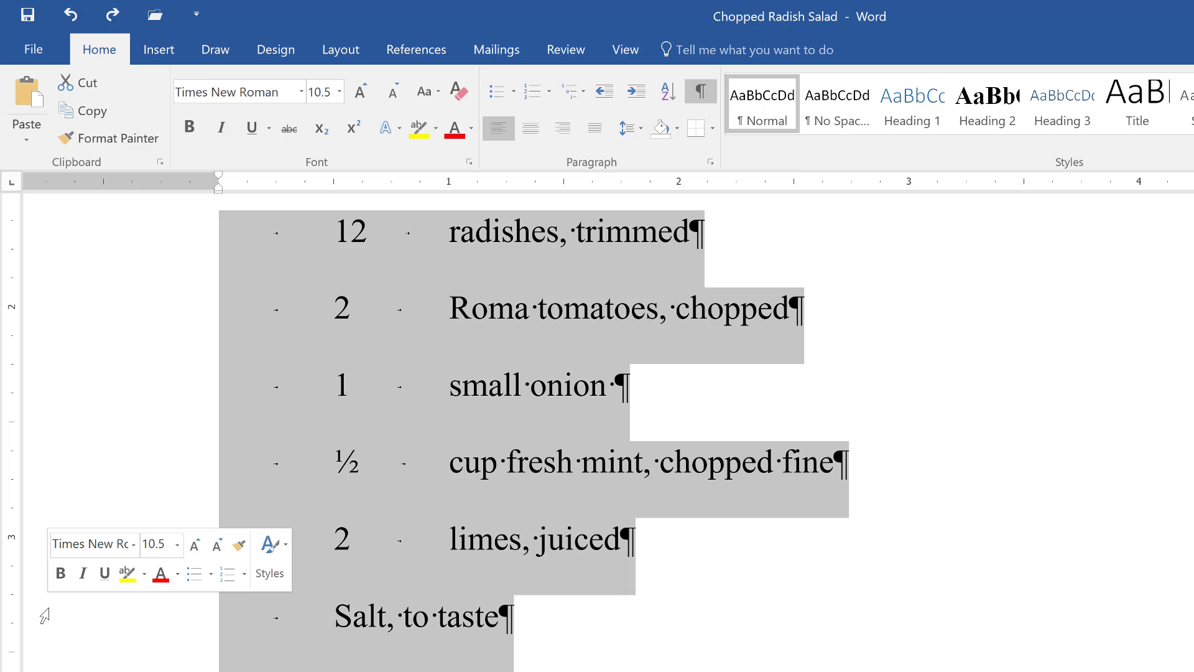
left_click(248, 185)
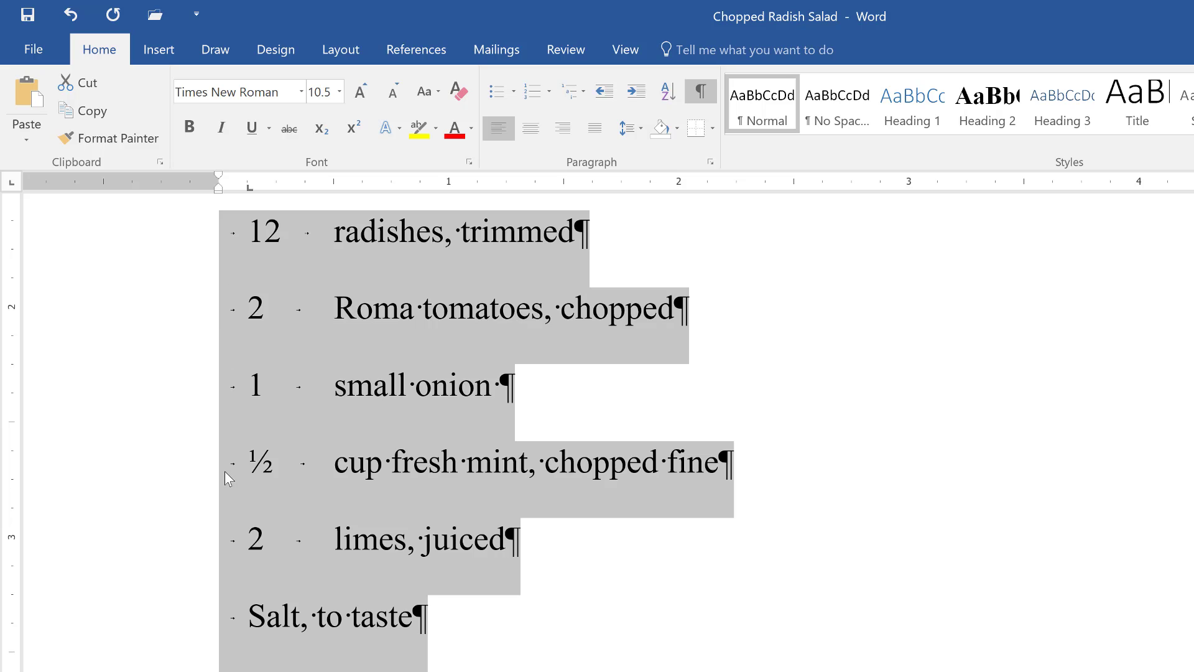
left_click(306, 187)
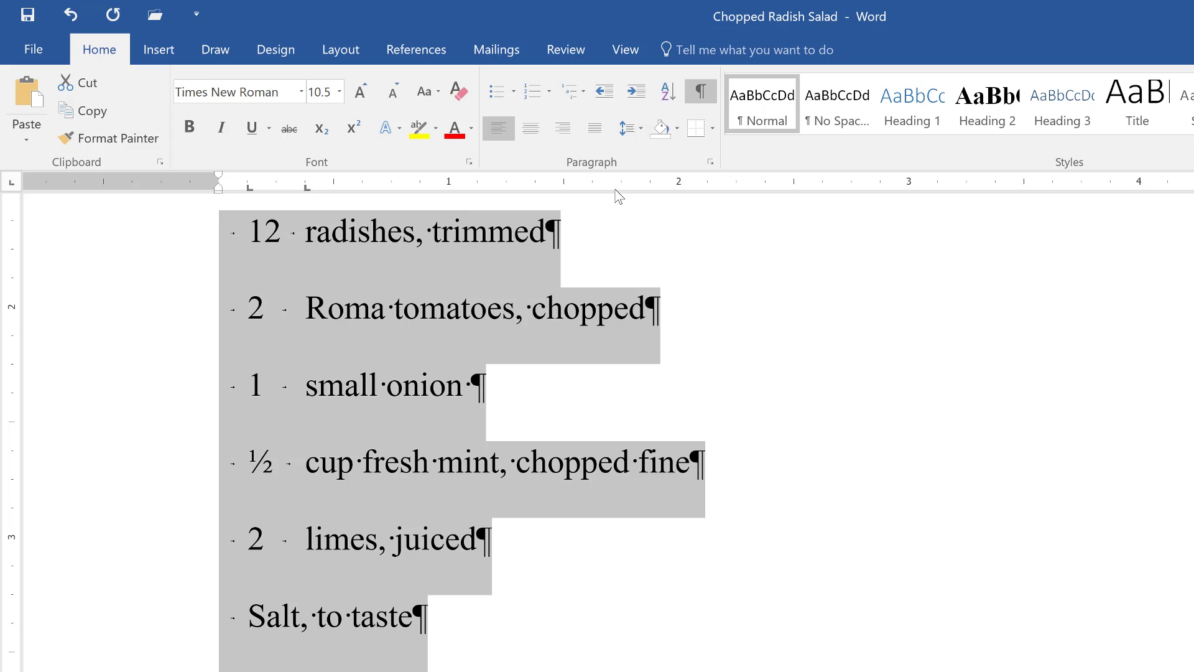
- Give the 0.38" tab stop a dotted leader (leader 2) in the Tabs dialog
left_click(711, 163)
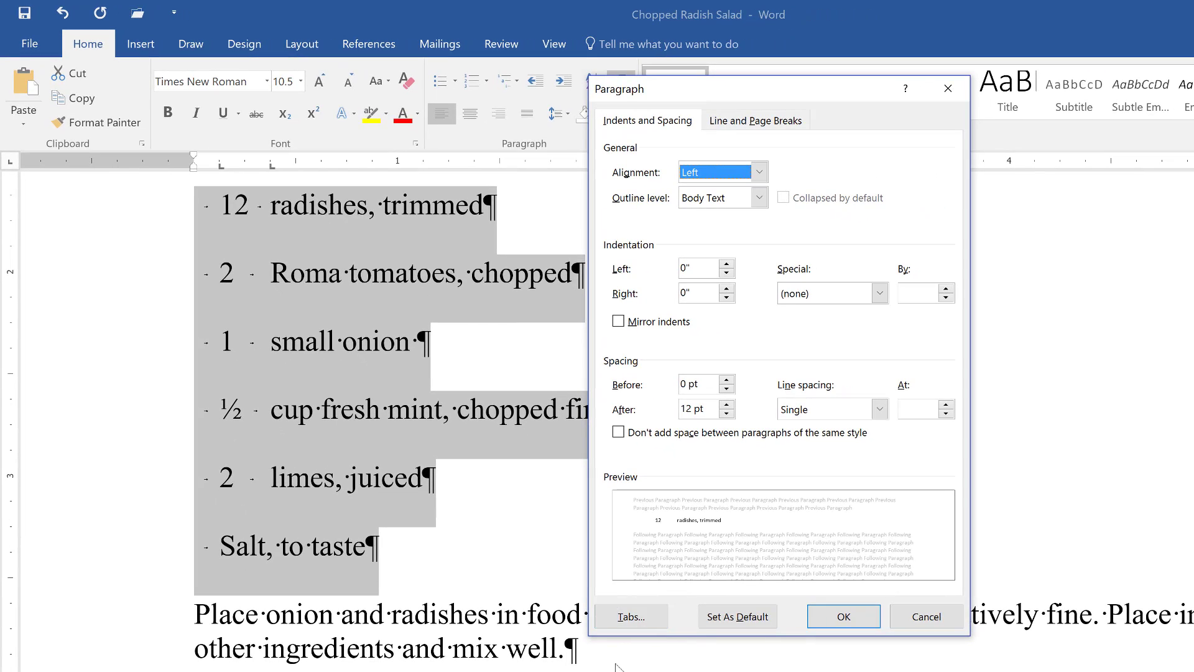
left_click(632, 616)
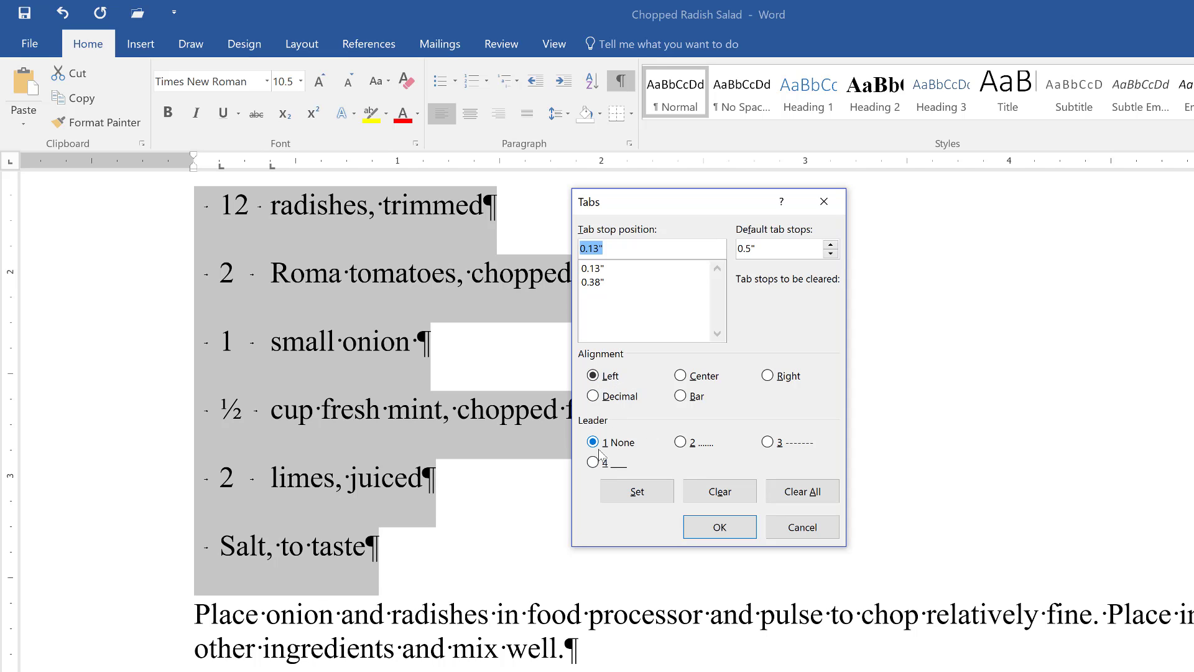
left_click(599, 283)
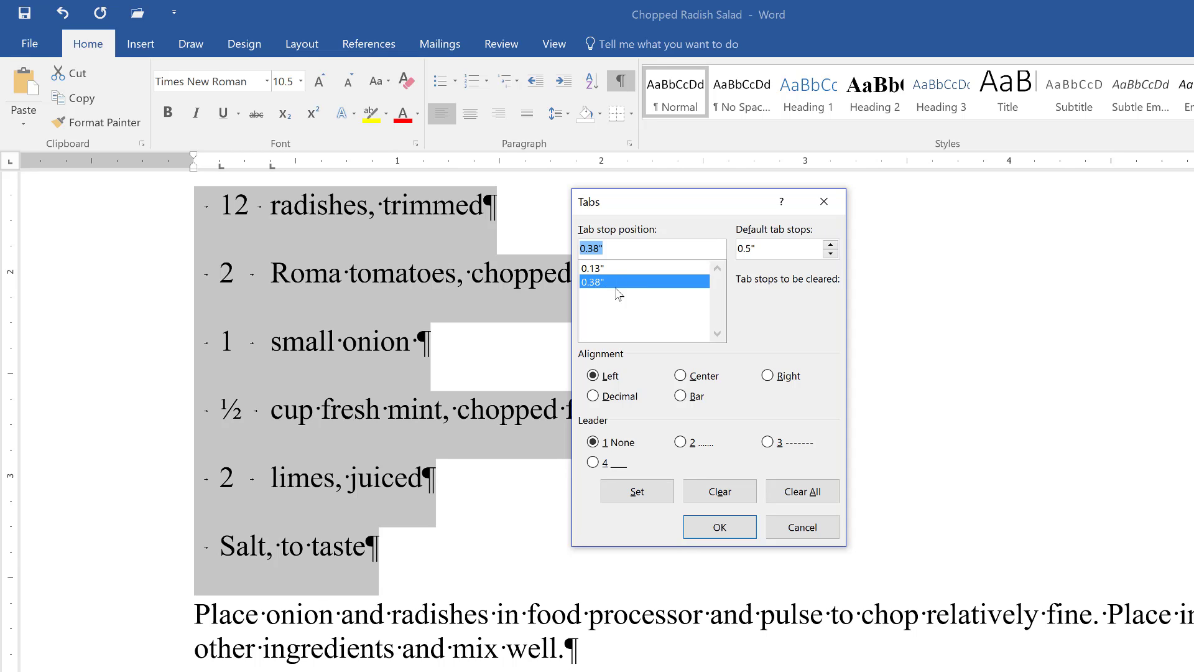
left_click(685, 443)
left_click(721, 527)
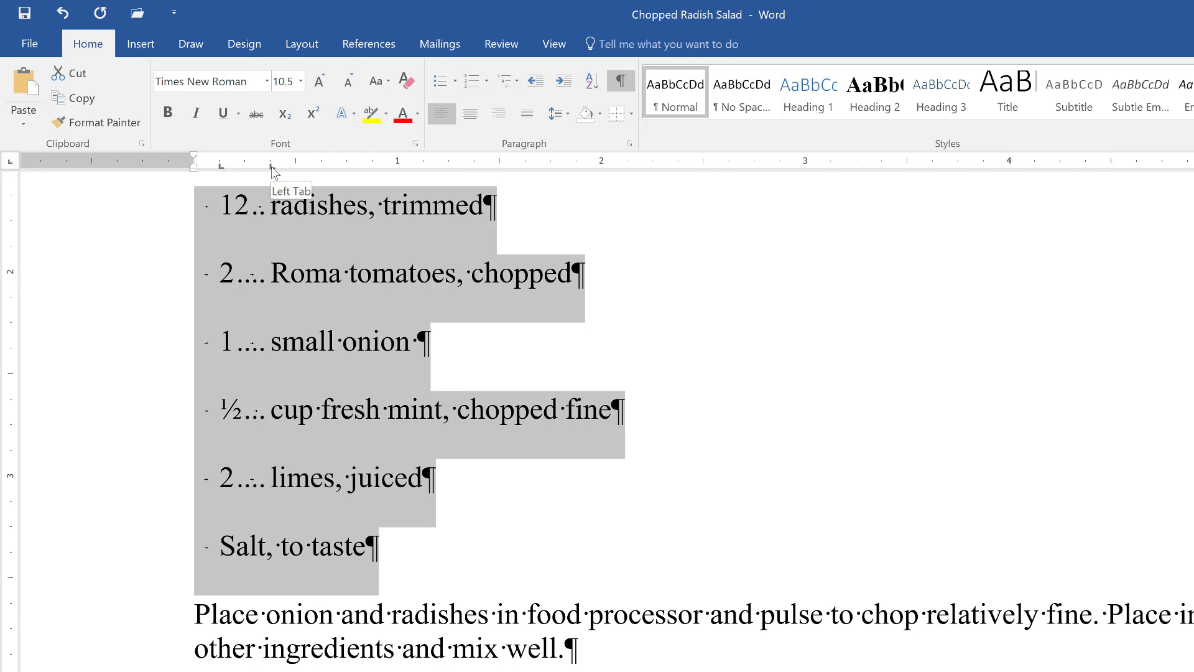
- Move the dotted-leader tab stop right on the ruler to 0.5"
left_click_drag(272, 166, 295, 166)
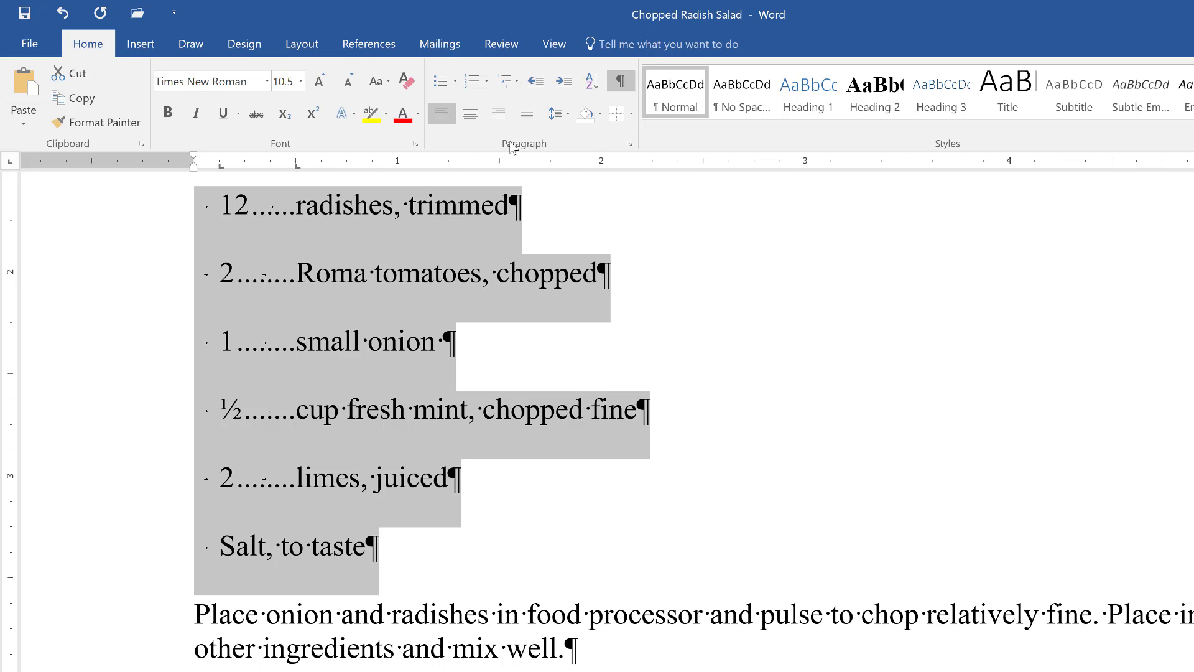
left_click(629, 145)
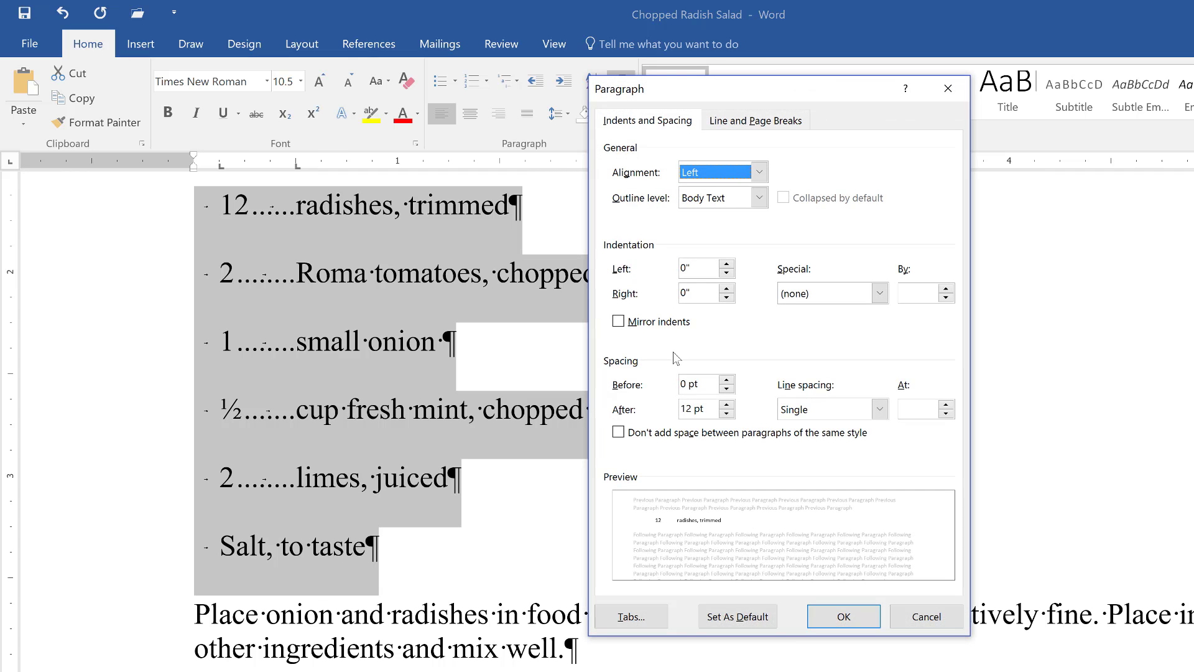
left_click(631, 616)
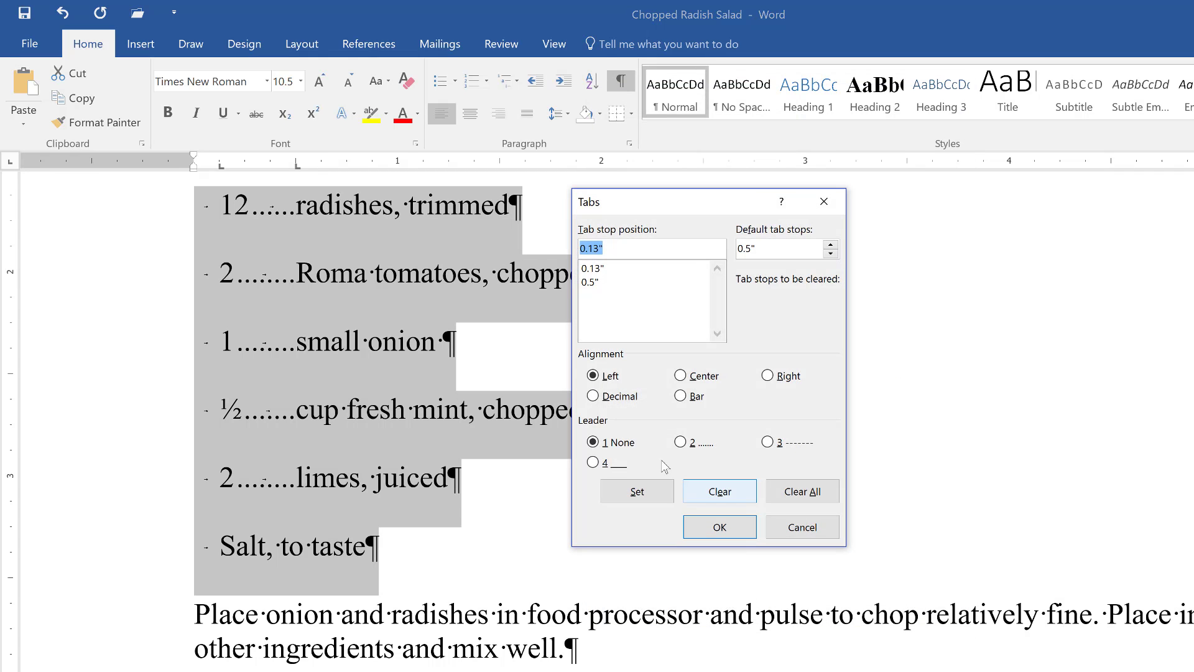
left_click(602, 287)
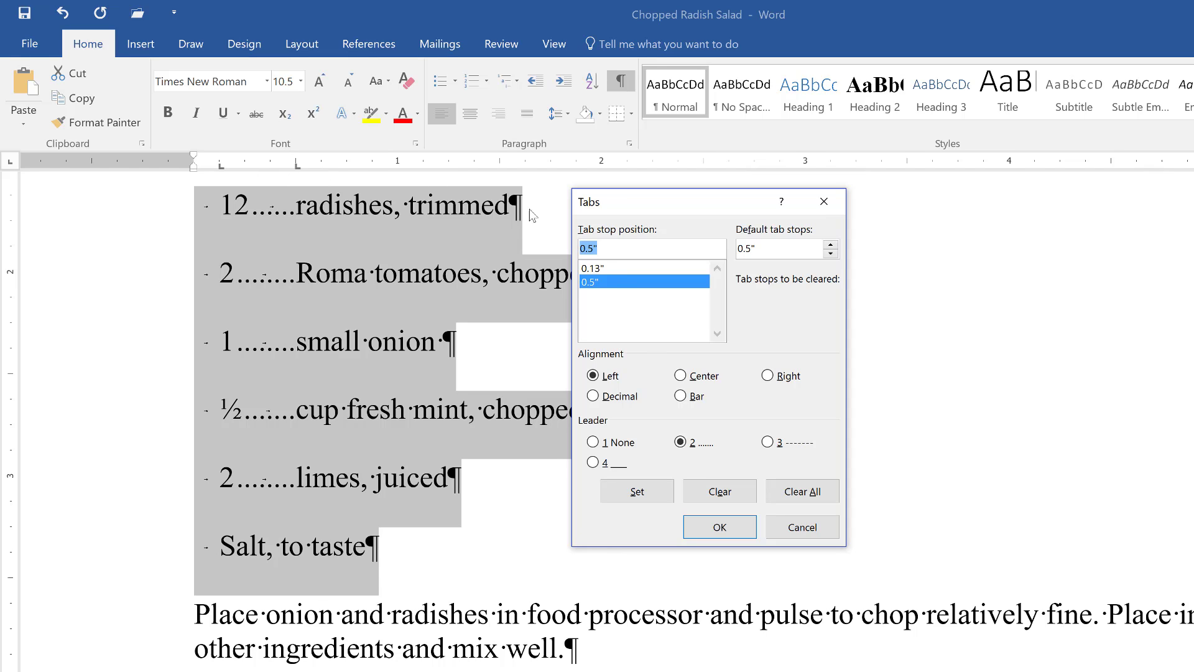
- Clear the 0.13" tab stop and set a new tab stop at 0.1"
left_click(607, 268)
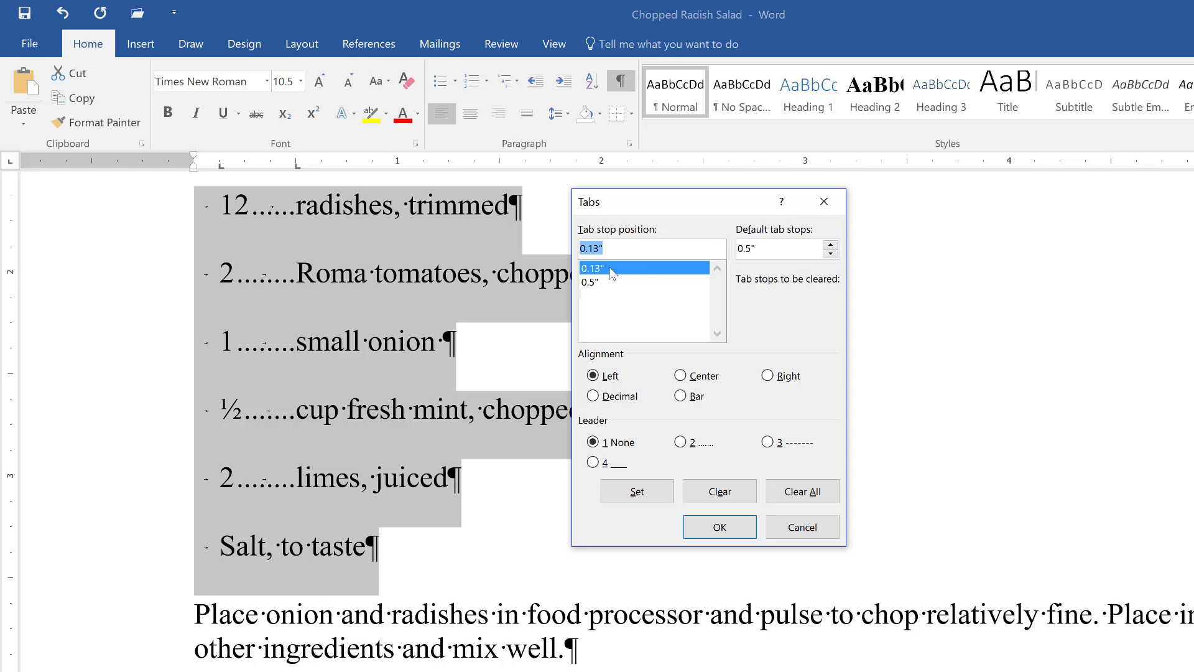
left_click(736, 501)
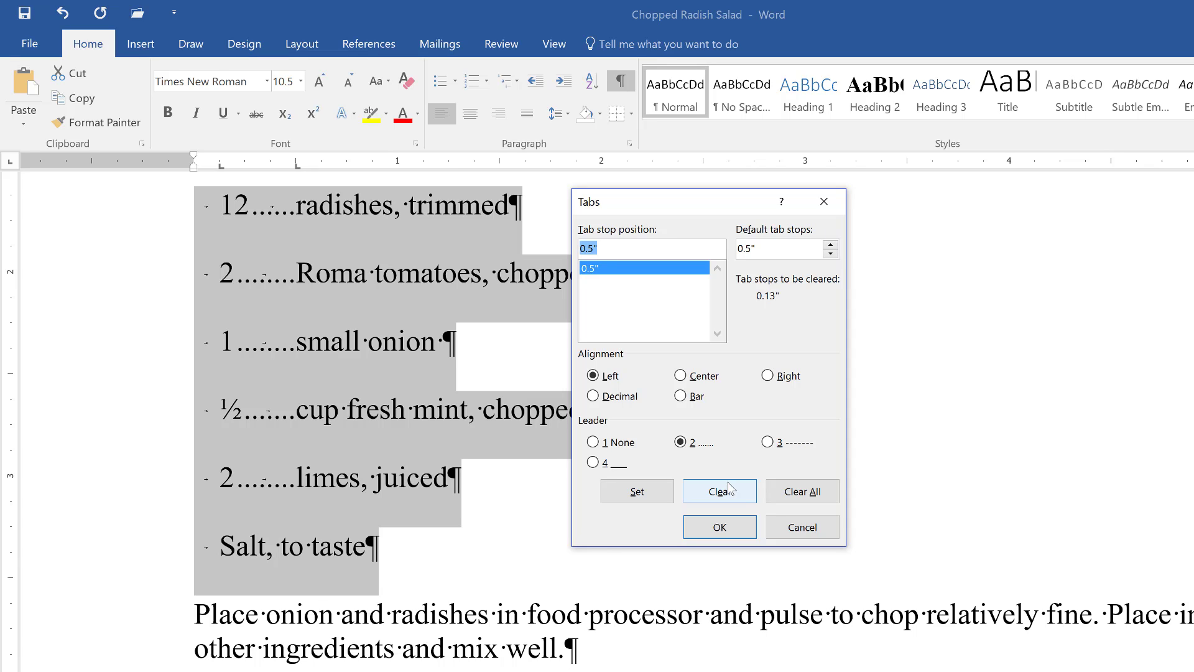
type(".1")
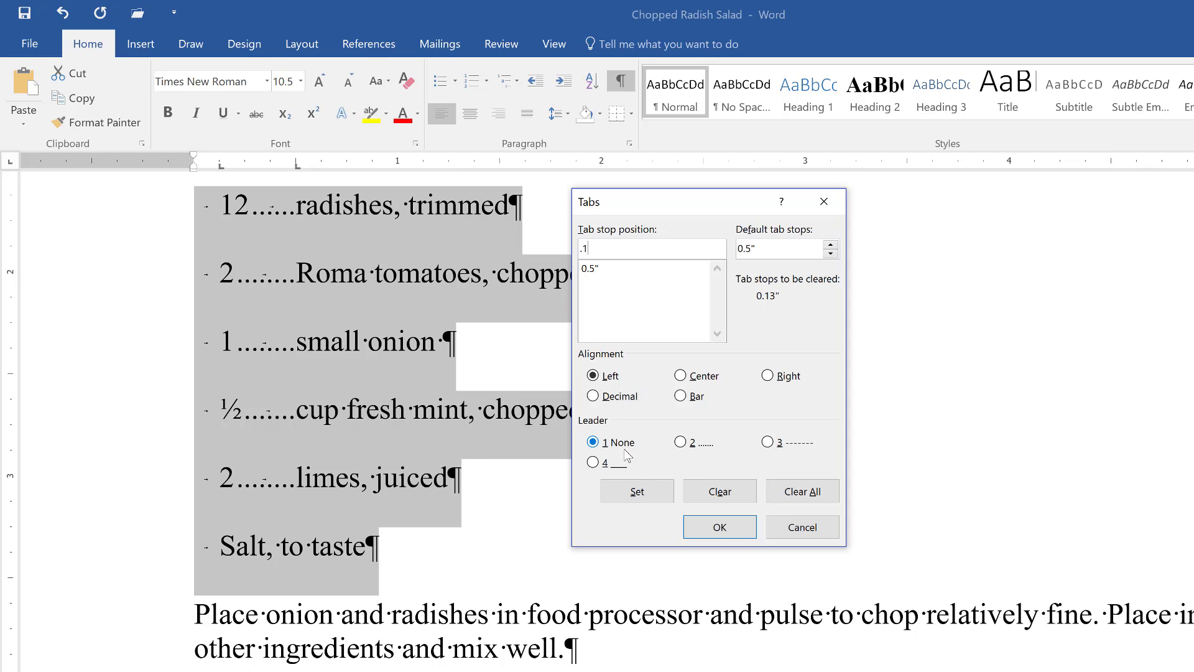
left_click(643, 496)
left_click(729, 529)
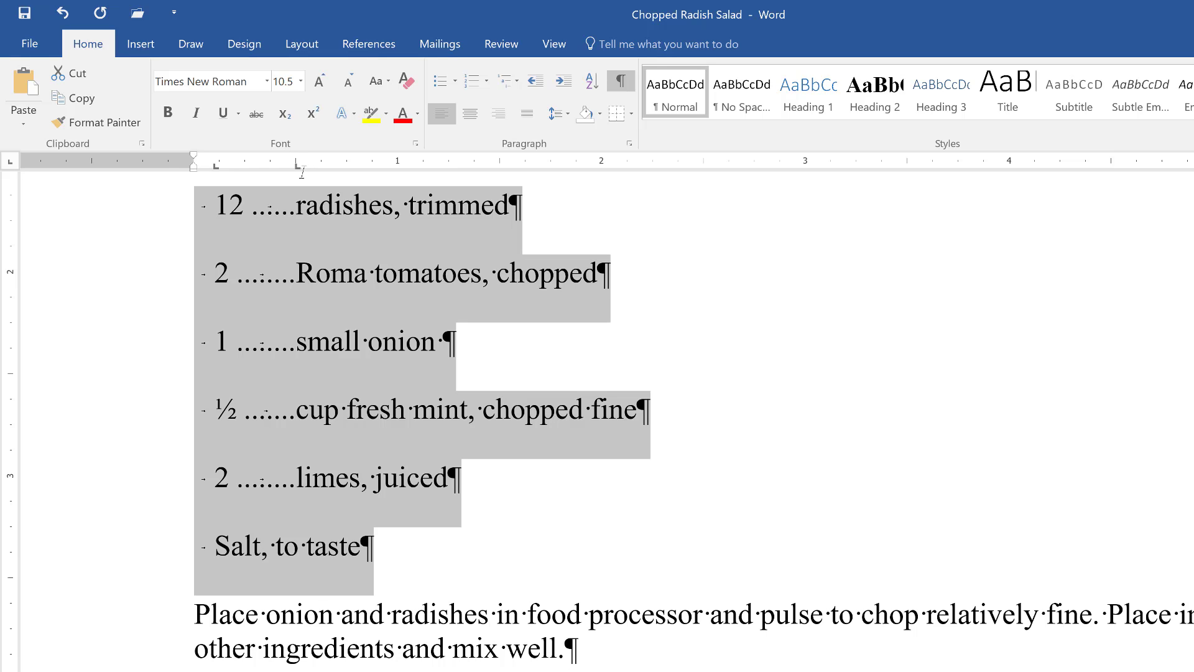
- Change the 0.5" dotted-leader tab stop to Right alignment in the Tabs dialog
left_click(630, 143)
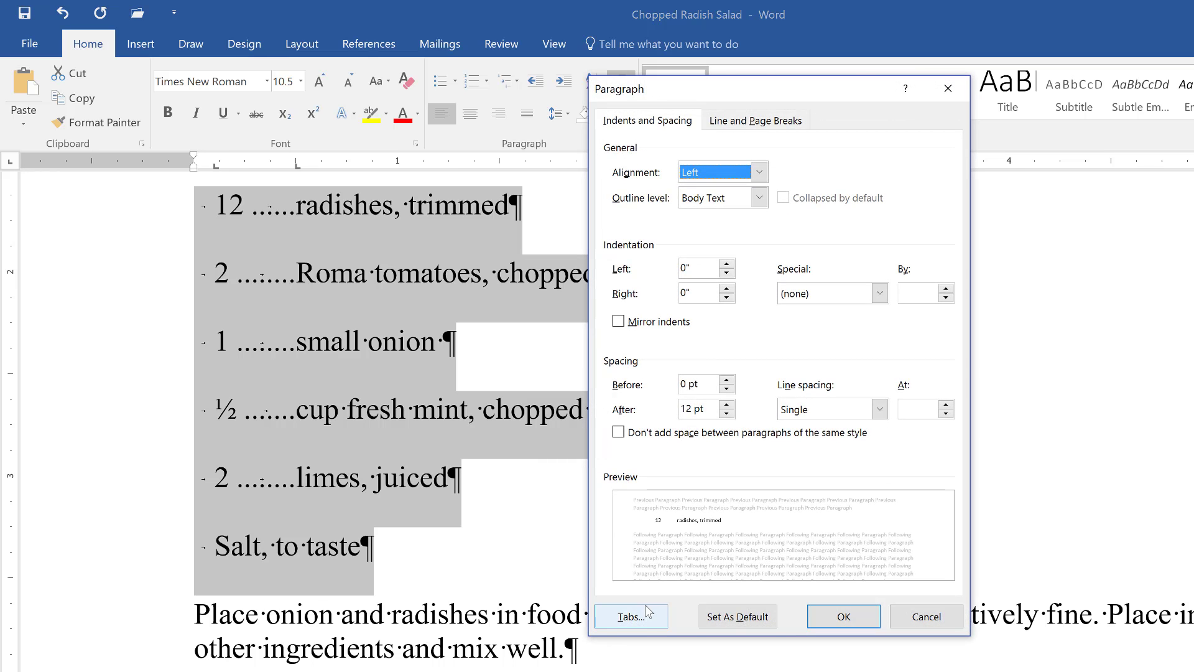
left_click(646, 625)
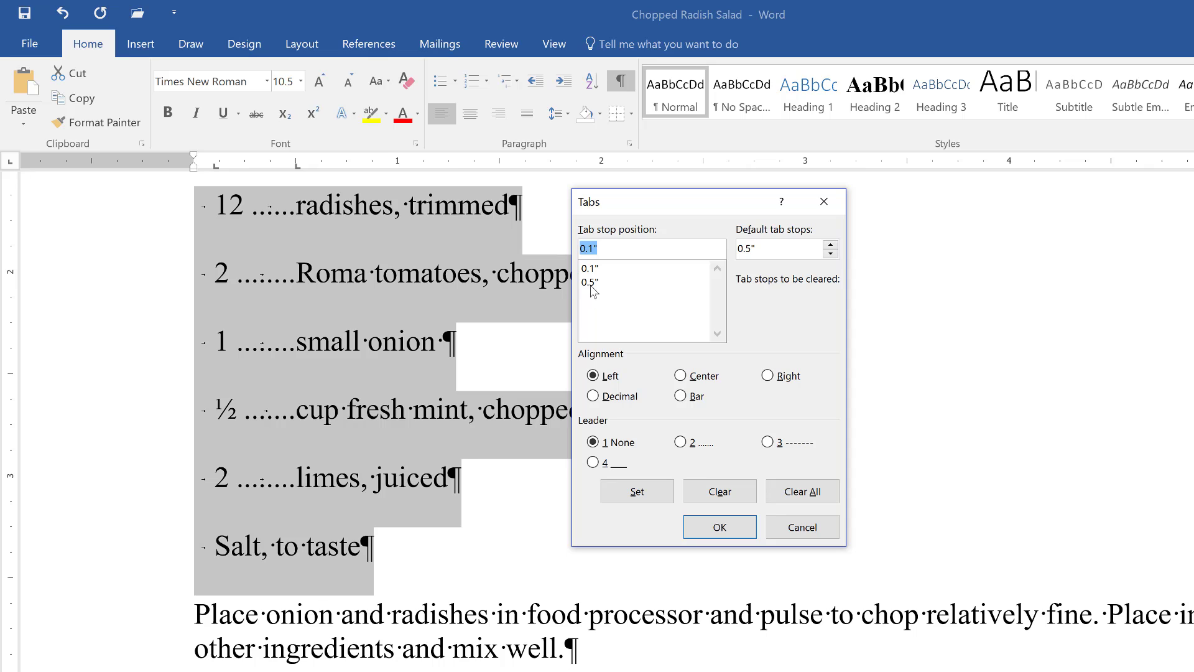
left_click(591, 283)
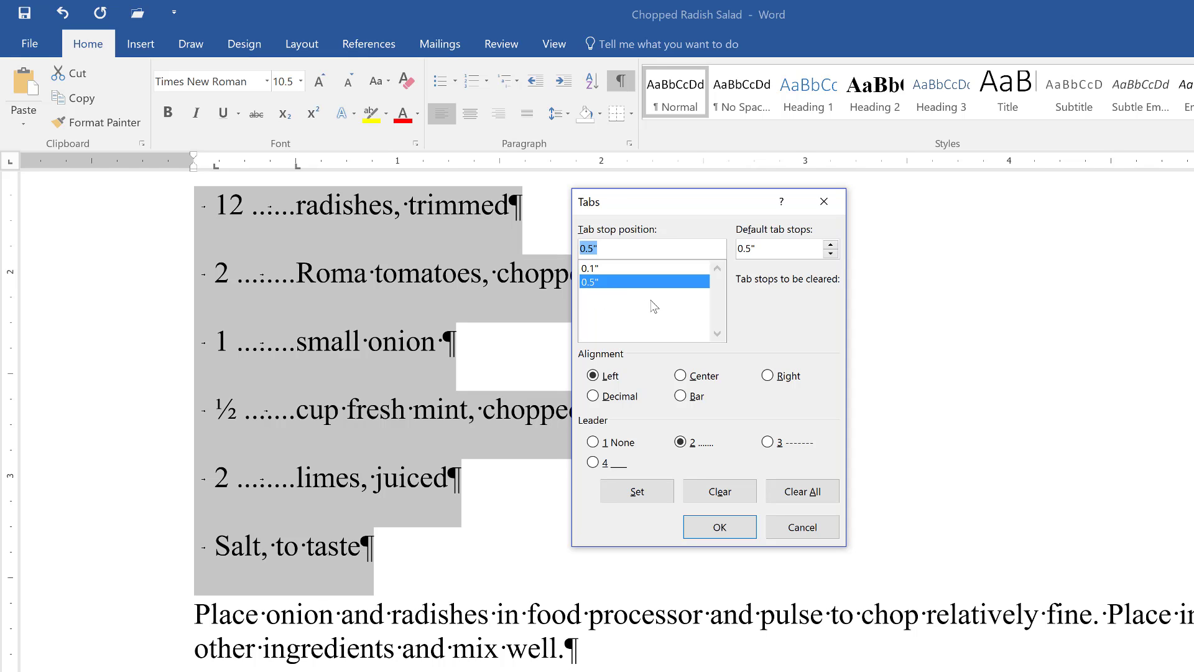
left_click(768, 375)
left_click(653, 494)
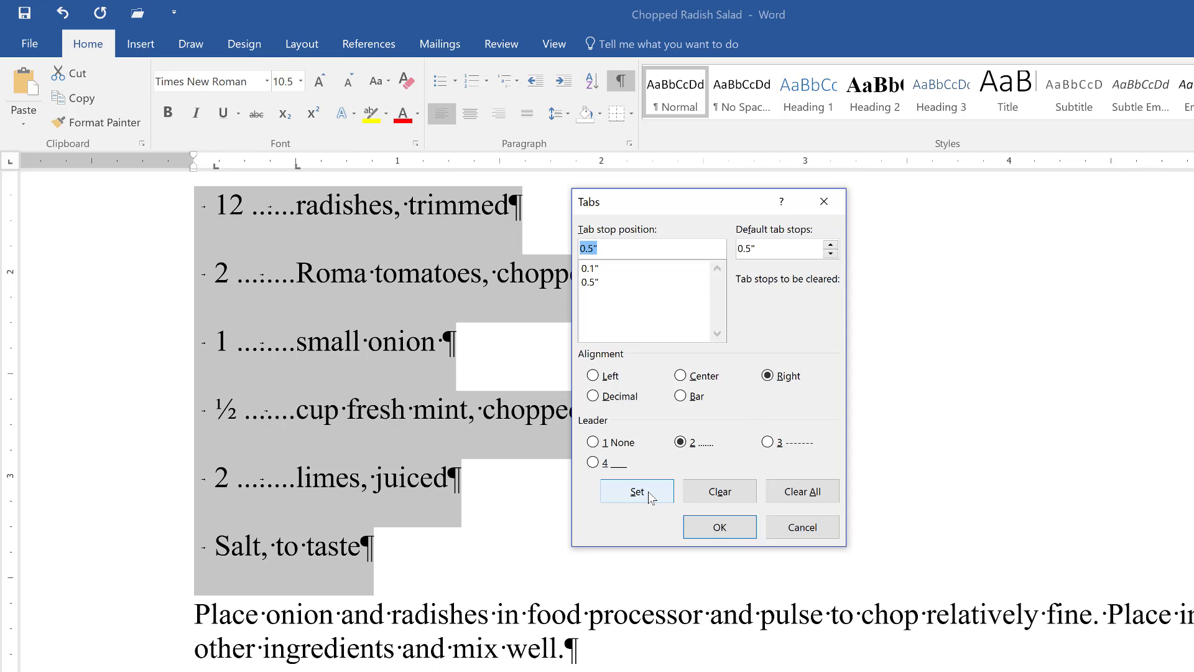
left_click(731, 534)
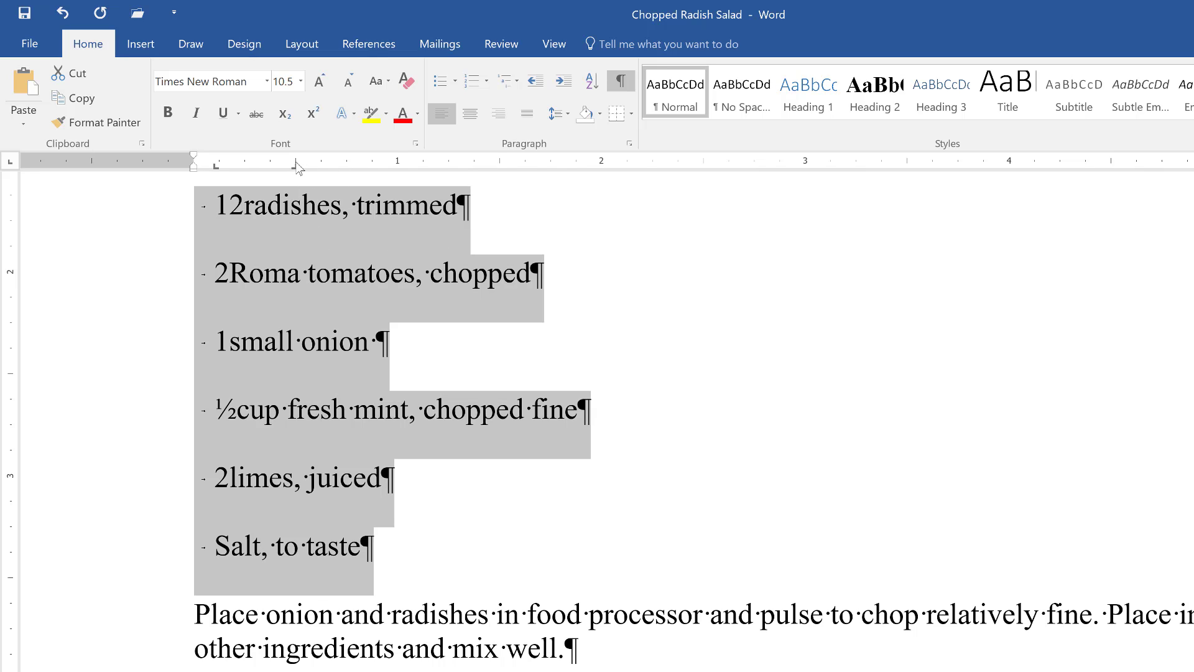
- Drag the right-aligned tab stop marker on the ruler out to about the 3" mark
left_click_drag(298, 171, 433, 165)
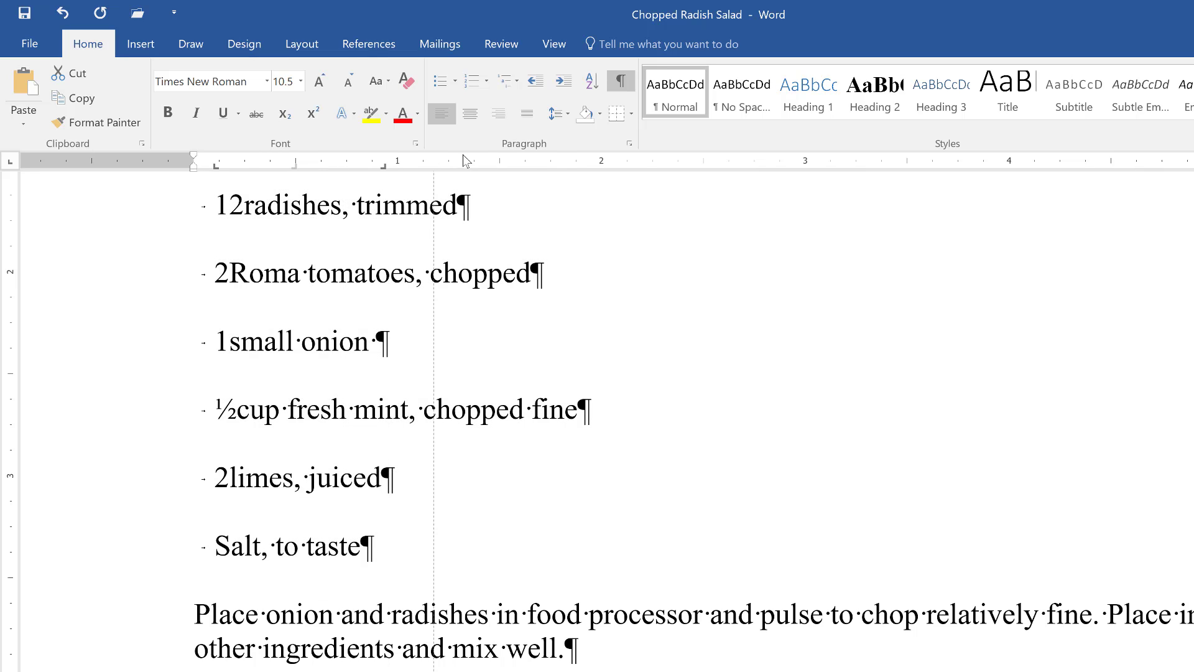
left_click_drag(760, 163, 804, 164)
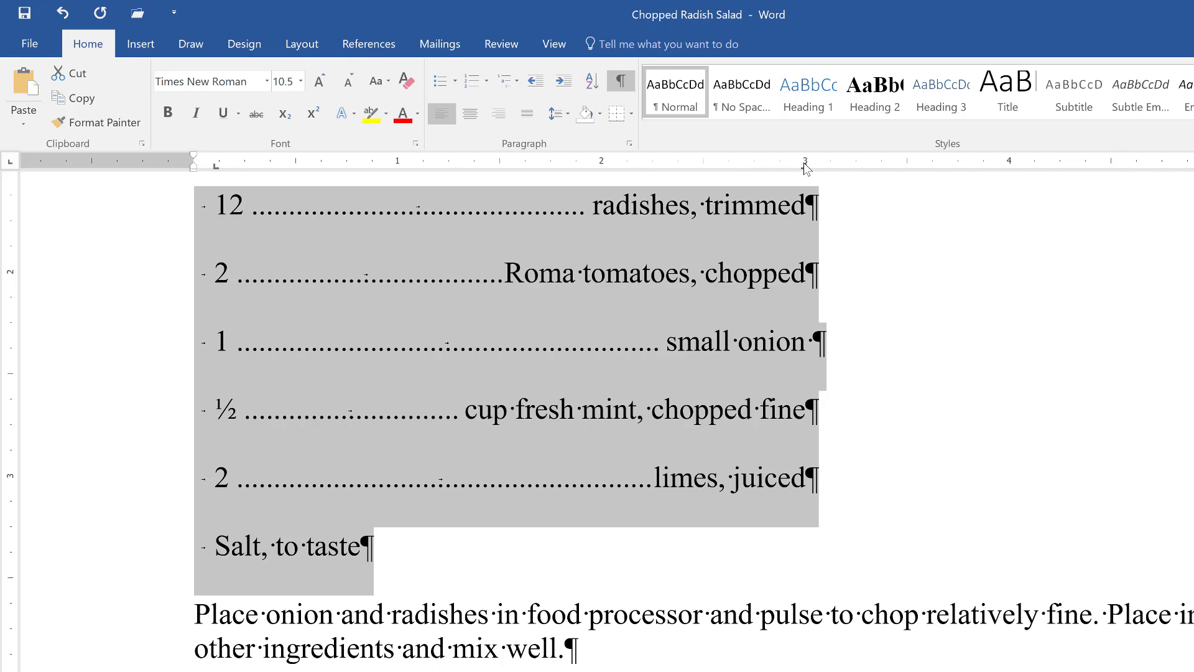
- Switch the 3" tab stop from right to Center alignment in the Tabs dialog
left_click(630, 145)
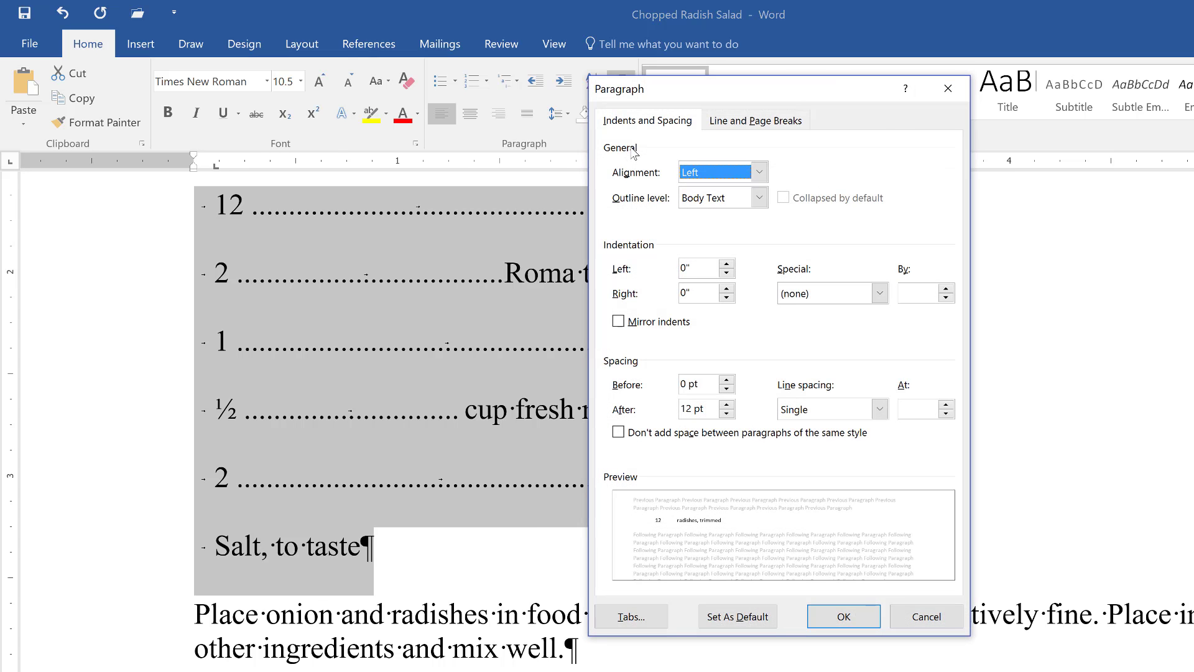
left_click(636, 613)
left_click(598, 280)
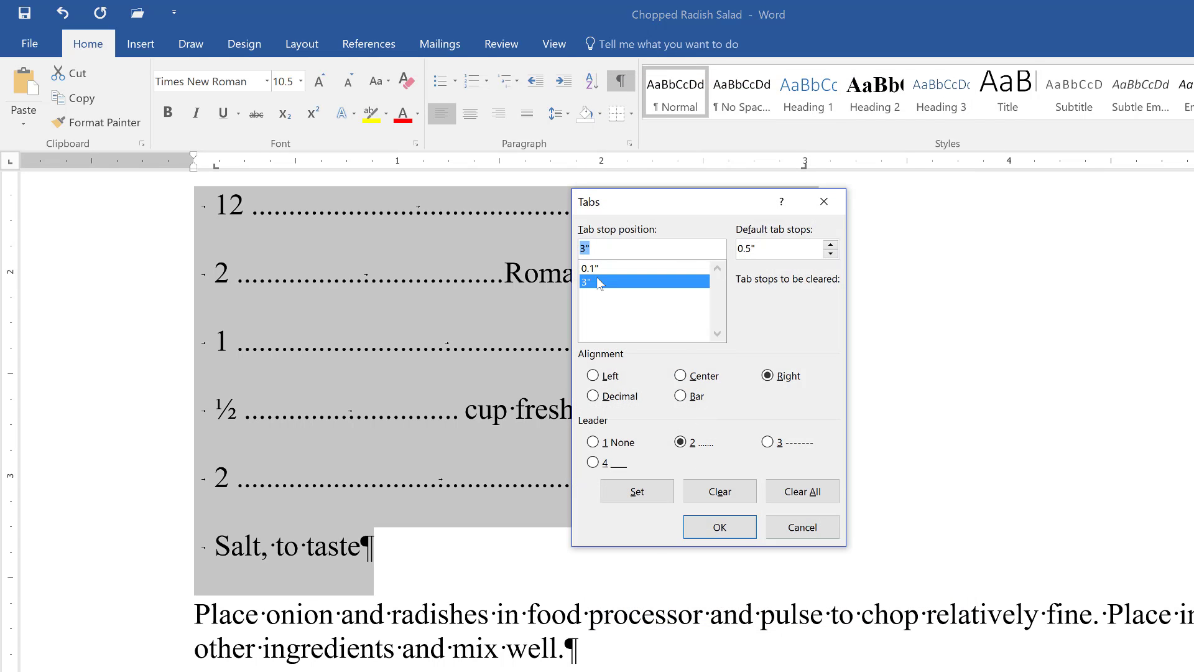
left_click(696, 375)
left_click_drag(671, 204, 966, 210)
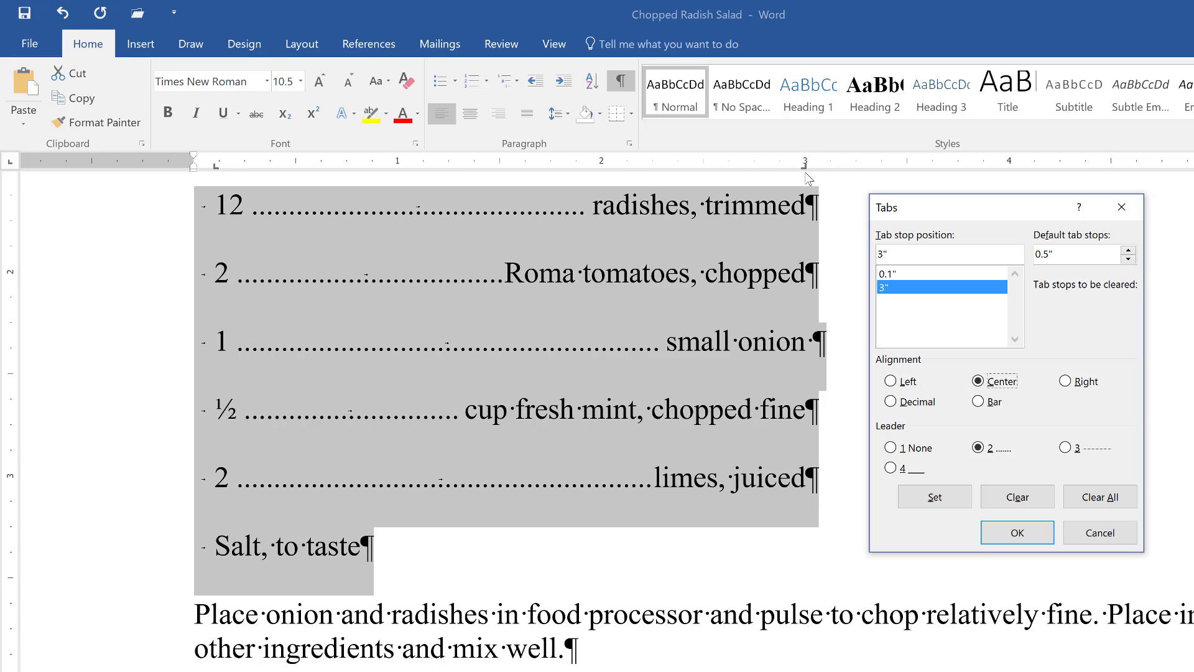
left_click(923, 496)
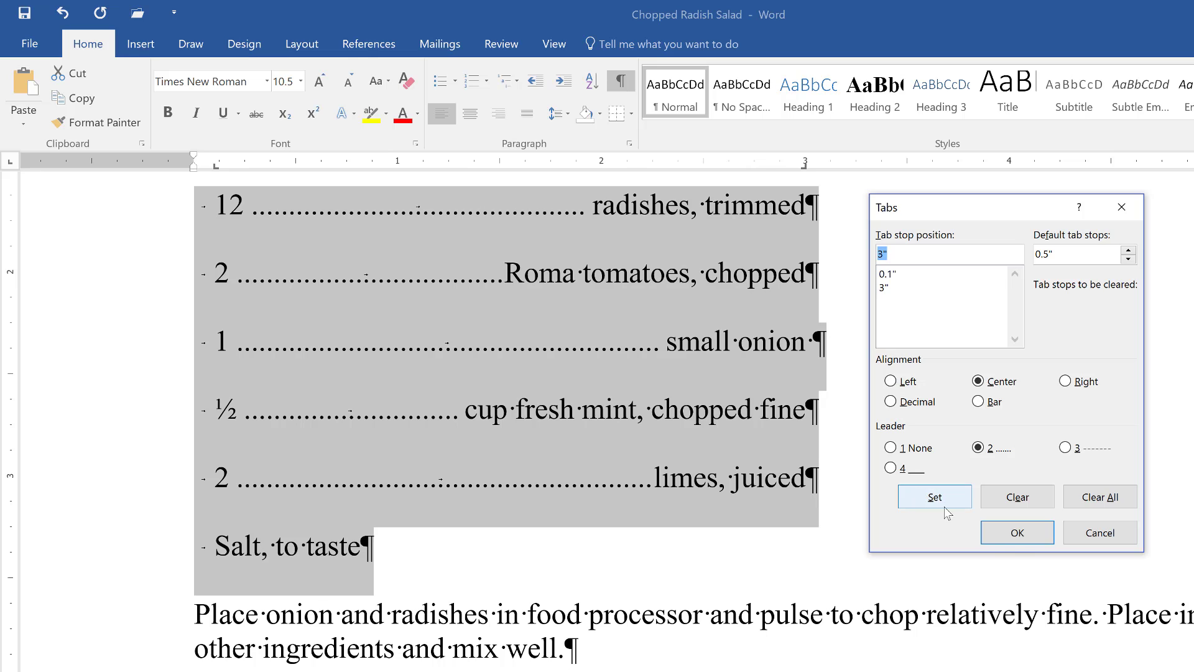
left_click(1018, 533)
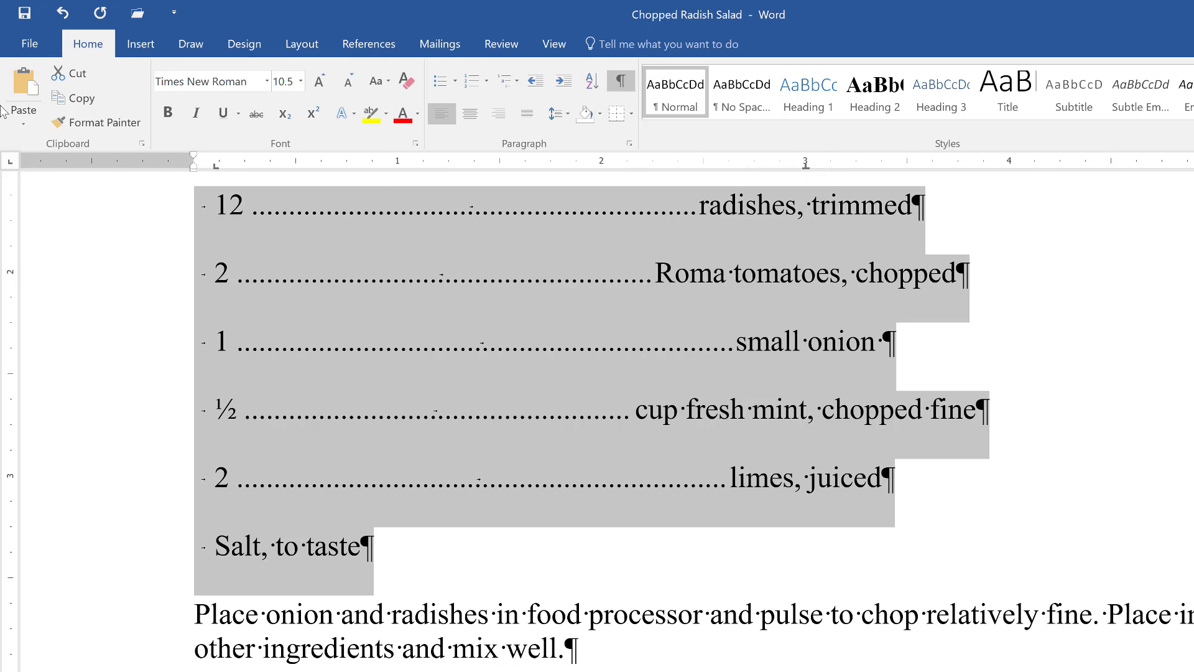
- Set the tab selector to Bar Tab and place a bar tab at about 1.25" on the ruler
left_click(11, 161)
left_click(10, 159)
left_click(13, 164)
left_click(10, 166)
left_click(450, 165)
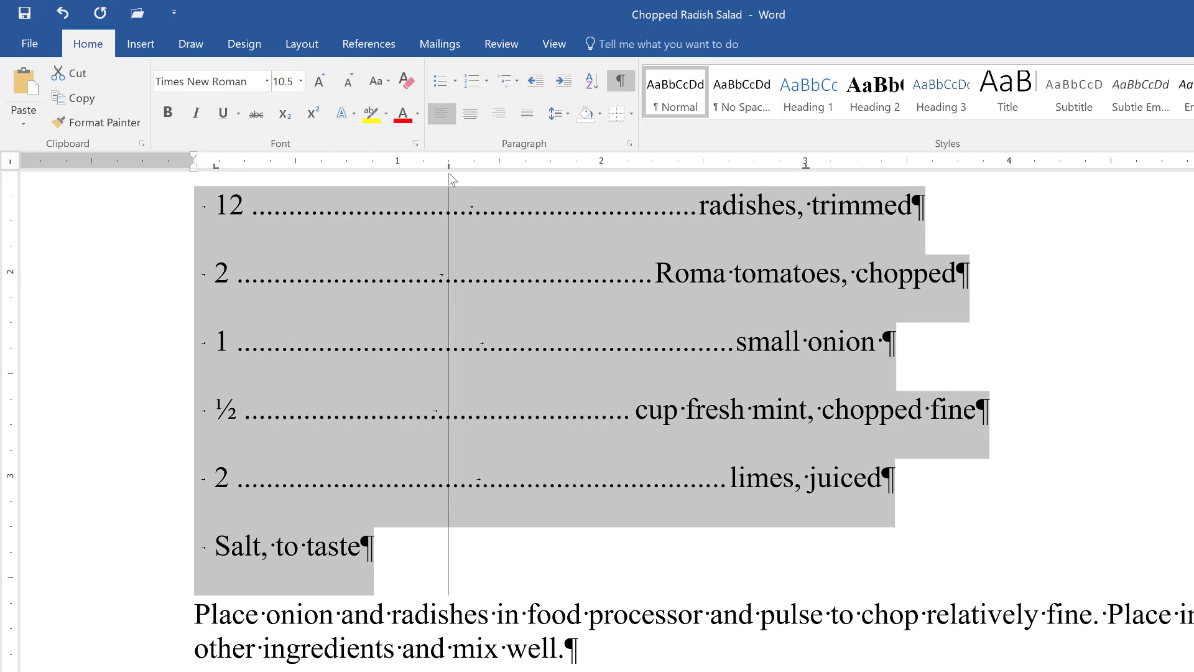
scroll(506, 244, "up", 3)
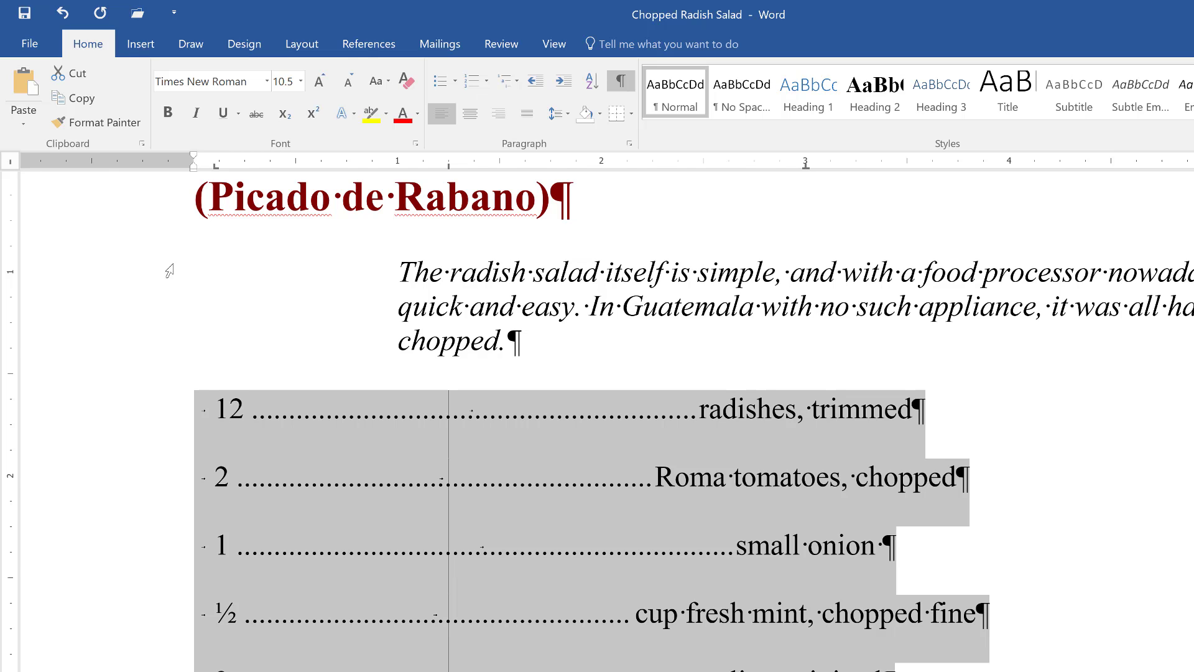
scroll(186, 286, "down", 2)
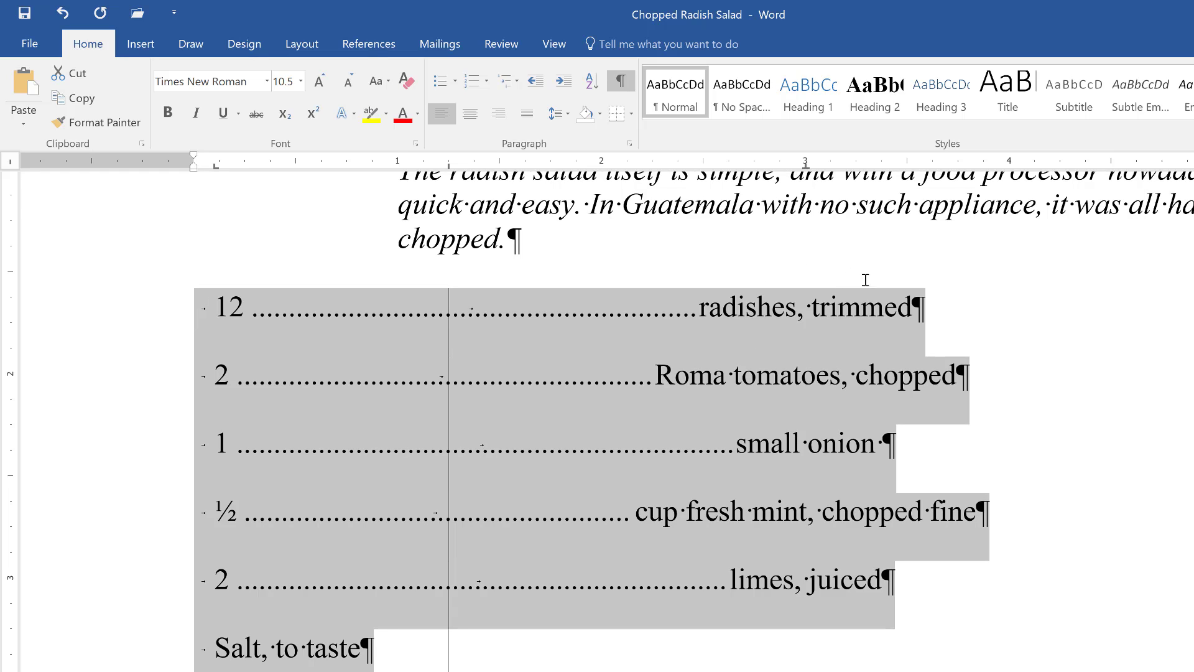
- Add a tab and number to the radishes (1.3), Roma tomatoes (1.234) and small onion (12.4) lines
left_click(938, 304)
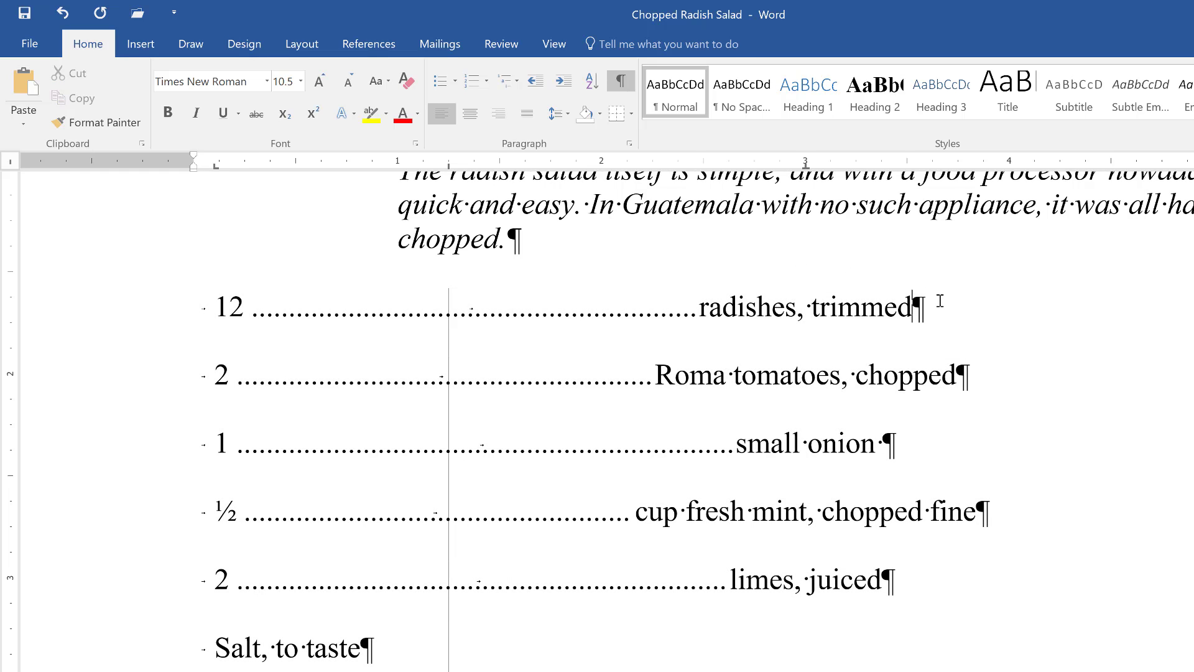
key("Tab")
type("1.3")
left_click(1025, 382)
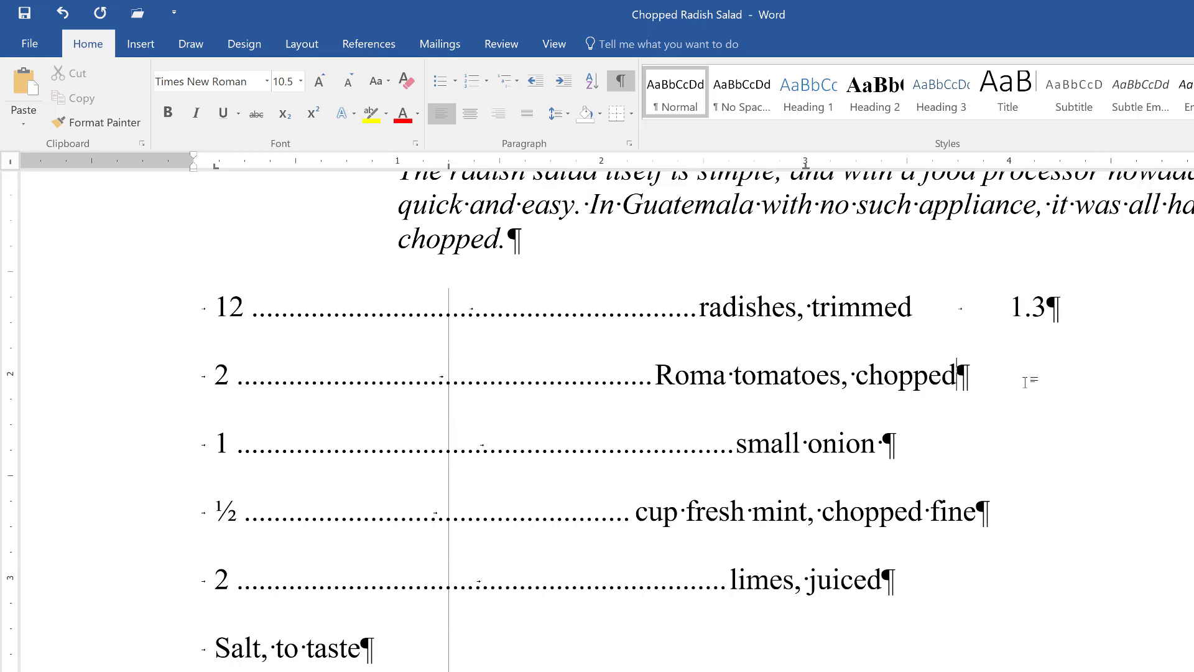
key("Tab")
type("1.234")
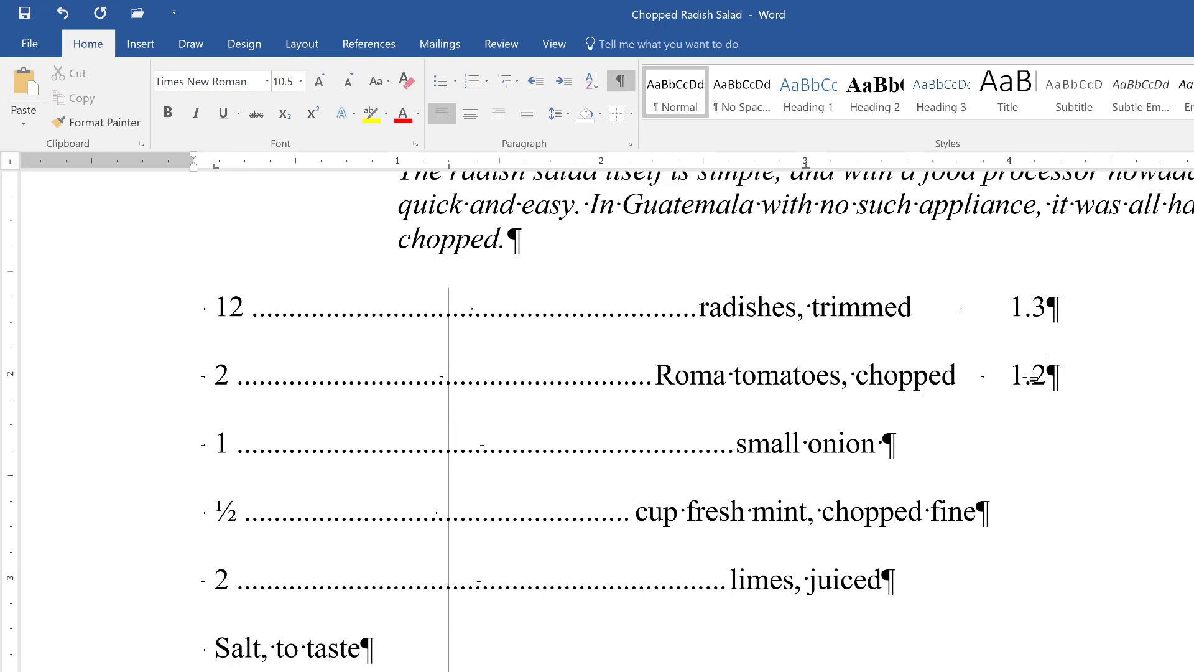
left_click(968, 437)
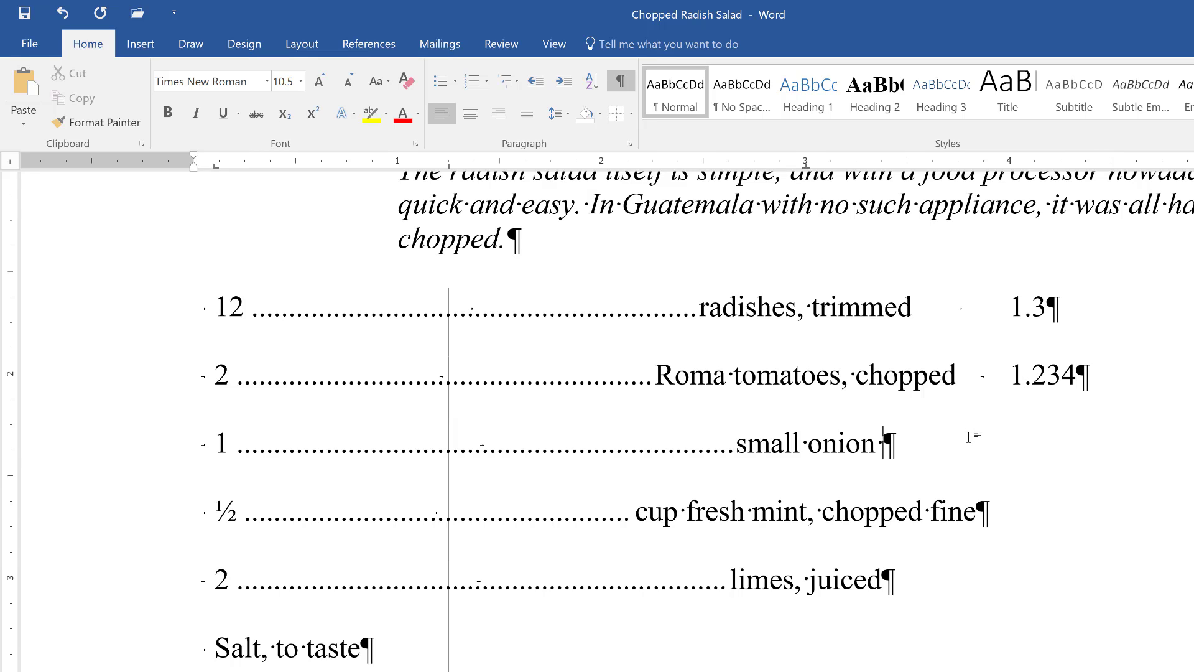
key("Tab")
type("12.4")
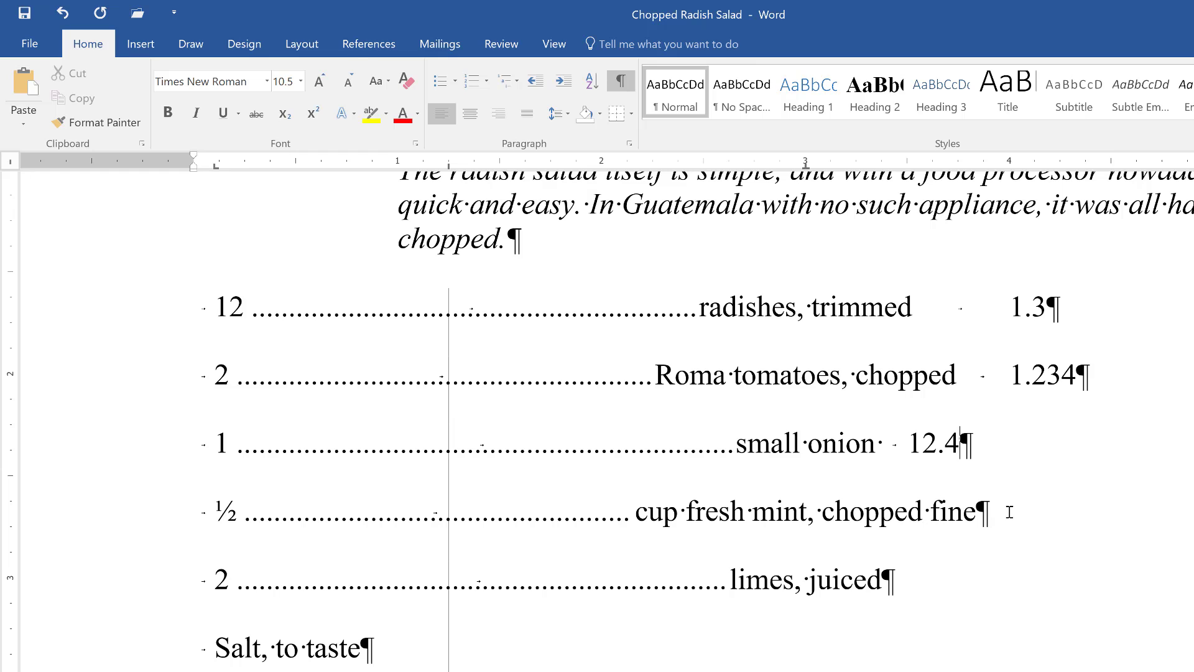
- Remove a stray backtick, then add tabbed numbers to the mint line and 3.456 after Salt, to taste
type("`")
key("BackSpace")
key("Tab")
type("345")
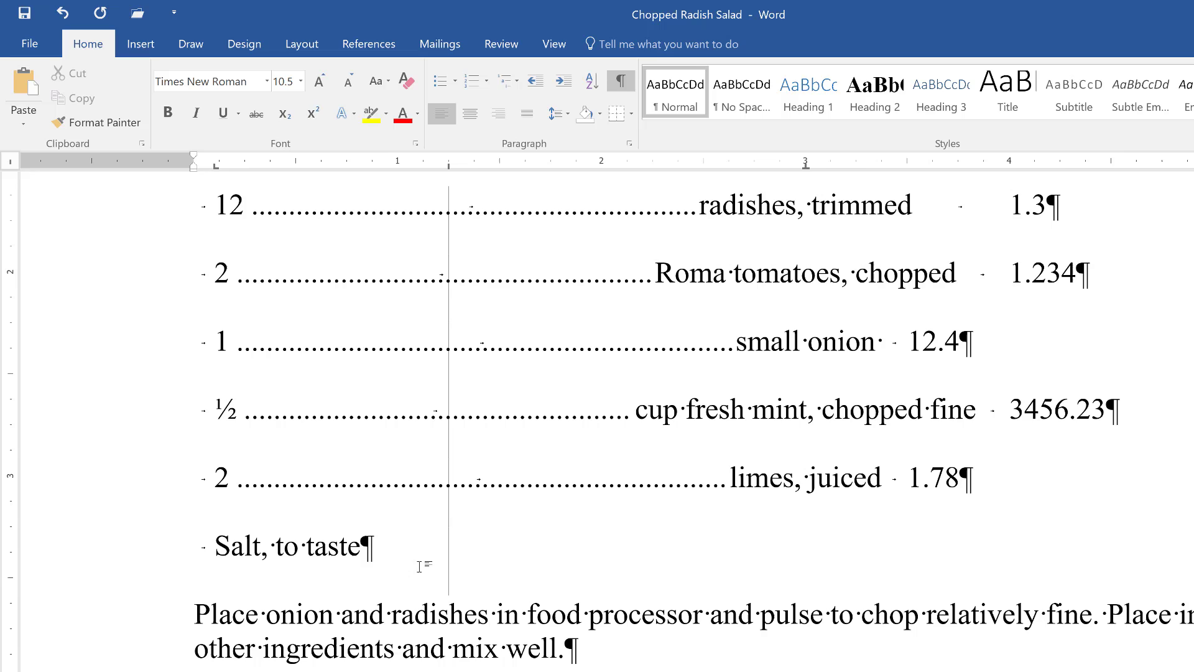
key("Tab")
key("Tab")
type("3.456")
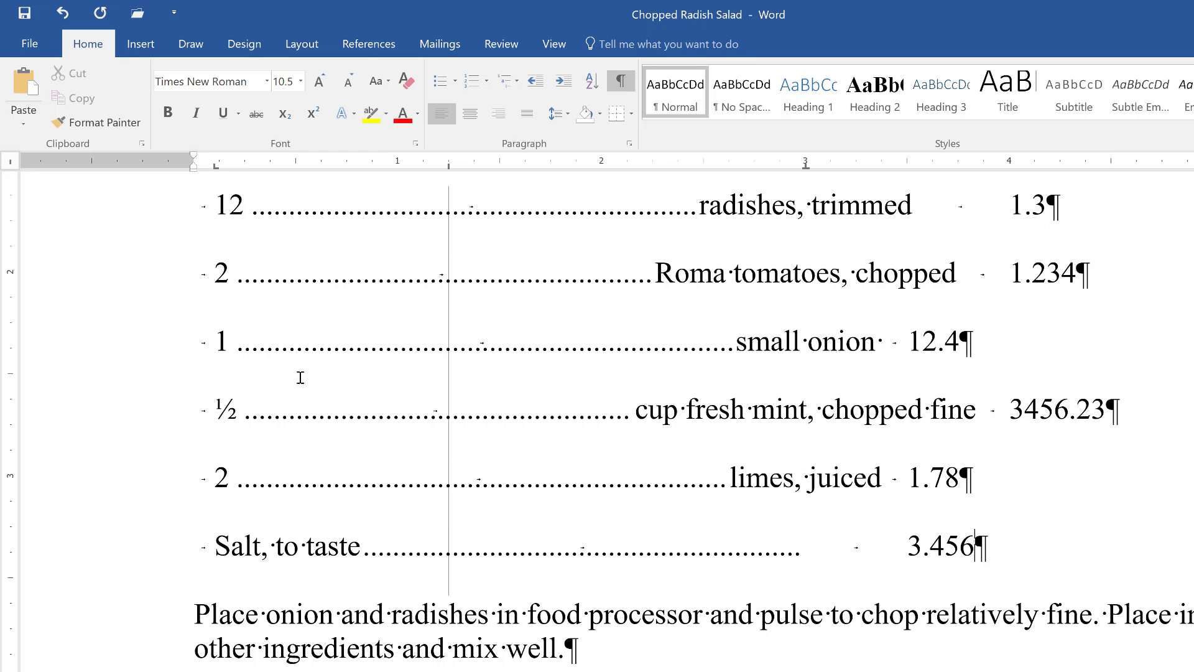
scroll(339, 351, "up", 2)
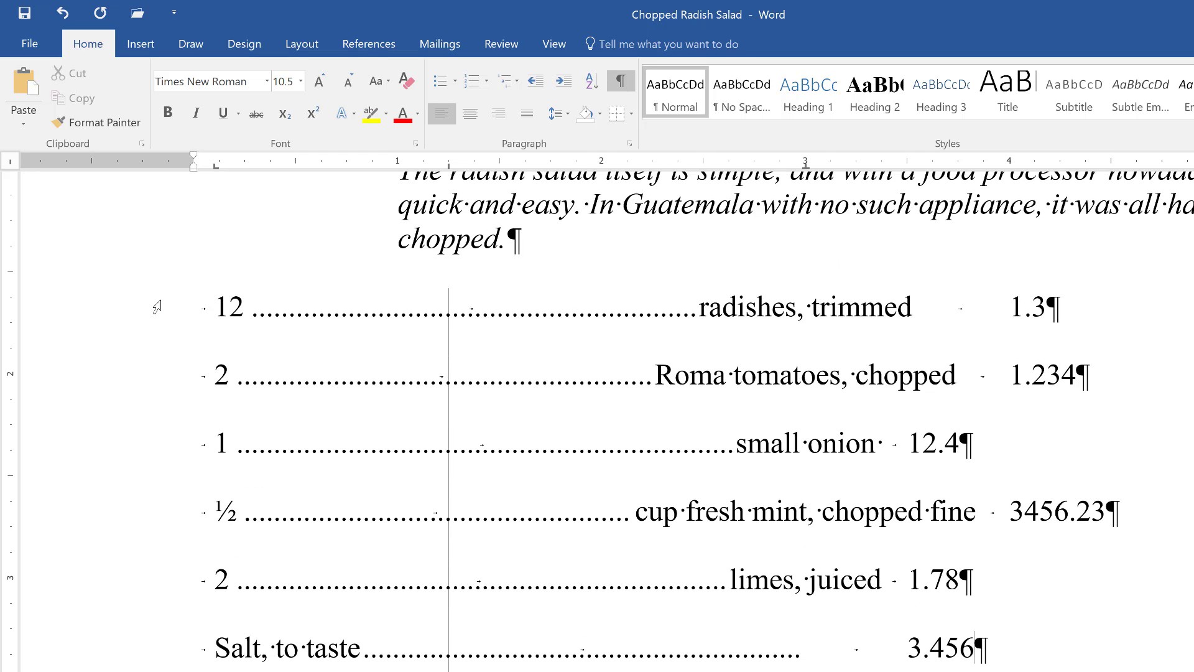
- Select the six ingredient lines and add a Decimal tab stop near 4.5" to align the numbers
left_click_drag(133, 318, 188, 636)
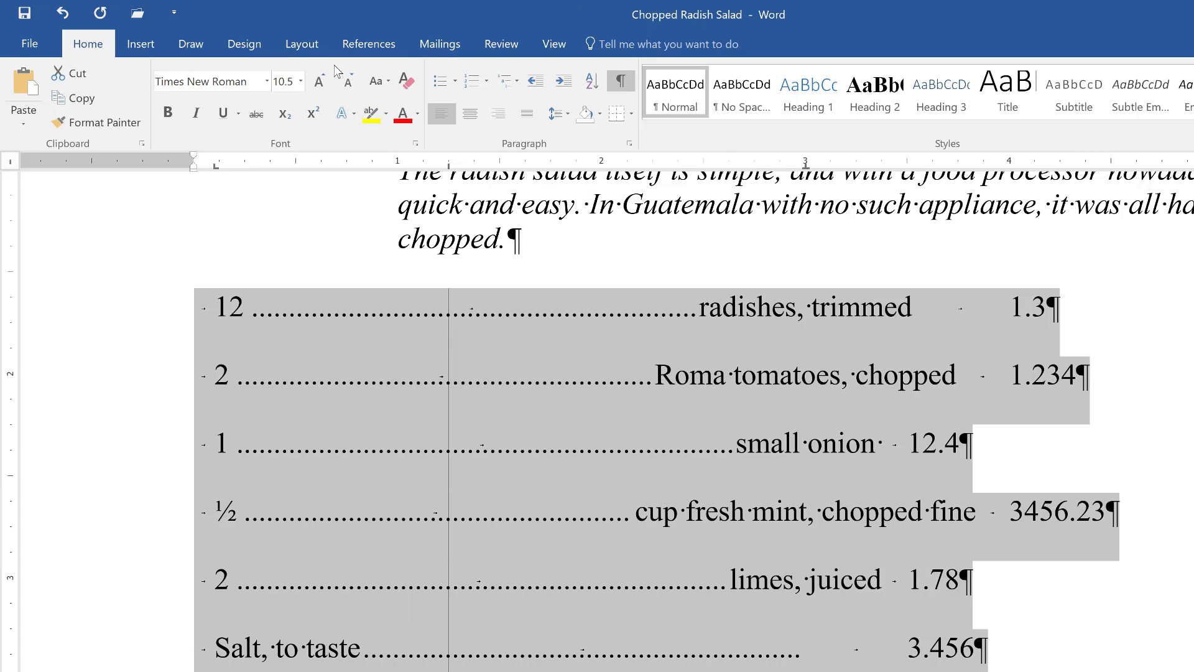
left_click(13, 163)
left_click(13, 163)
left_click(1111, 164)
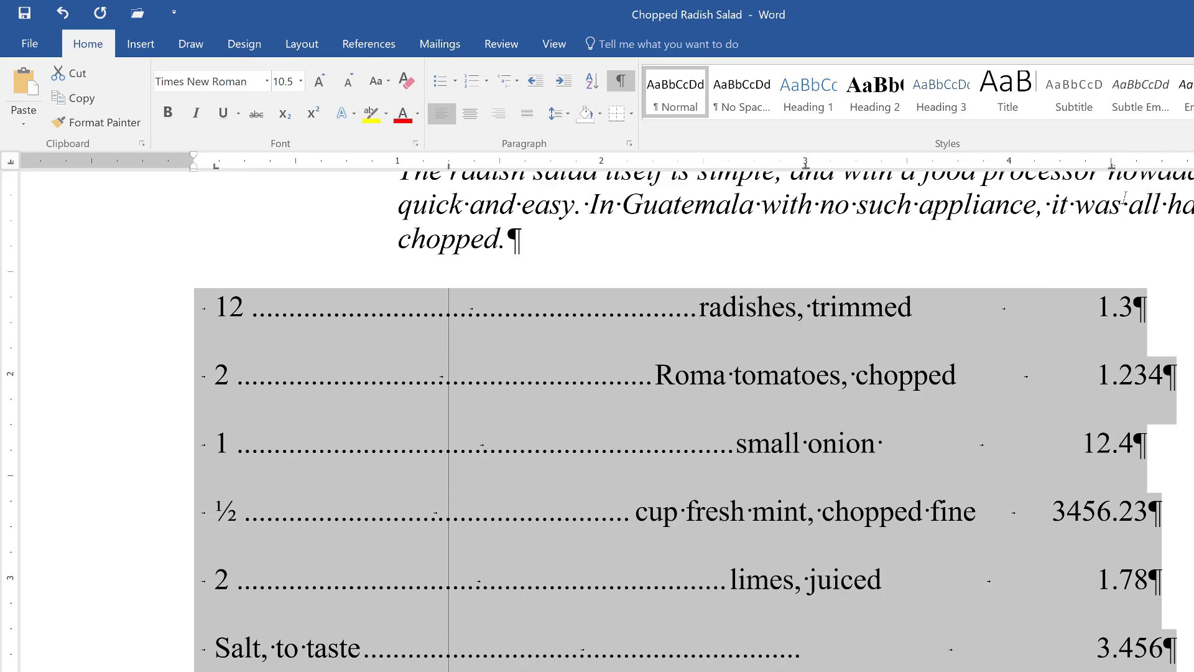
scroll(1125, 198, "down", 3)
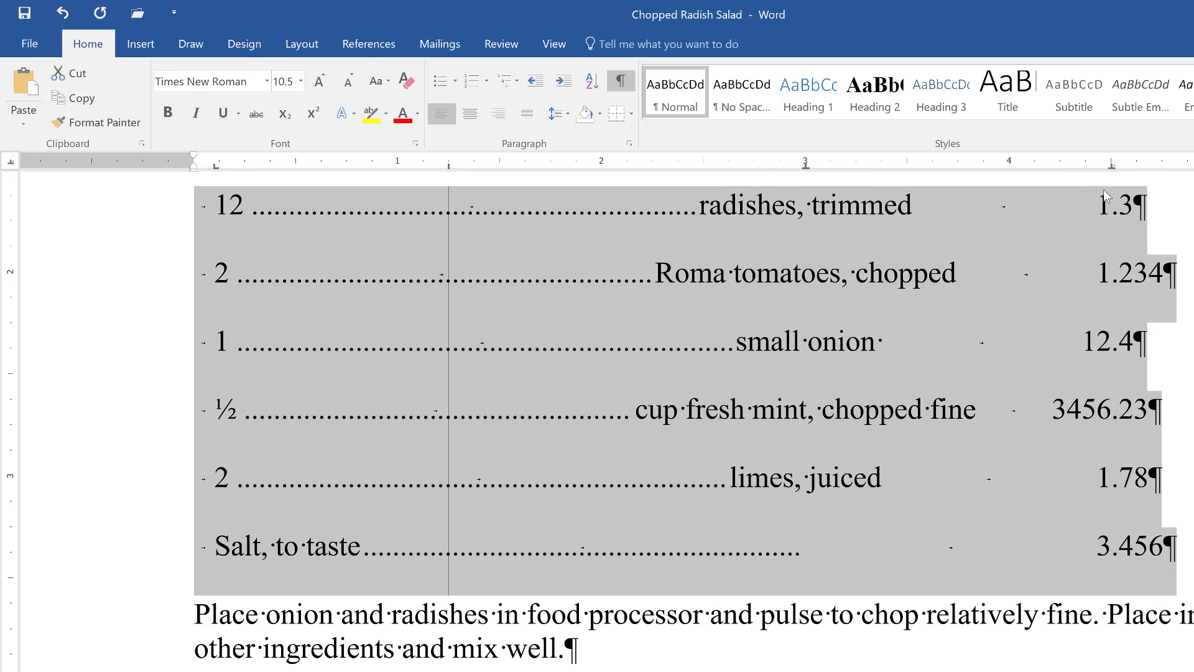
left_click(629, 146)
left_click(630, 617)
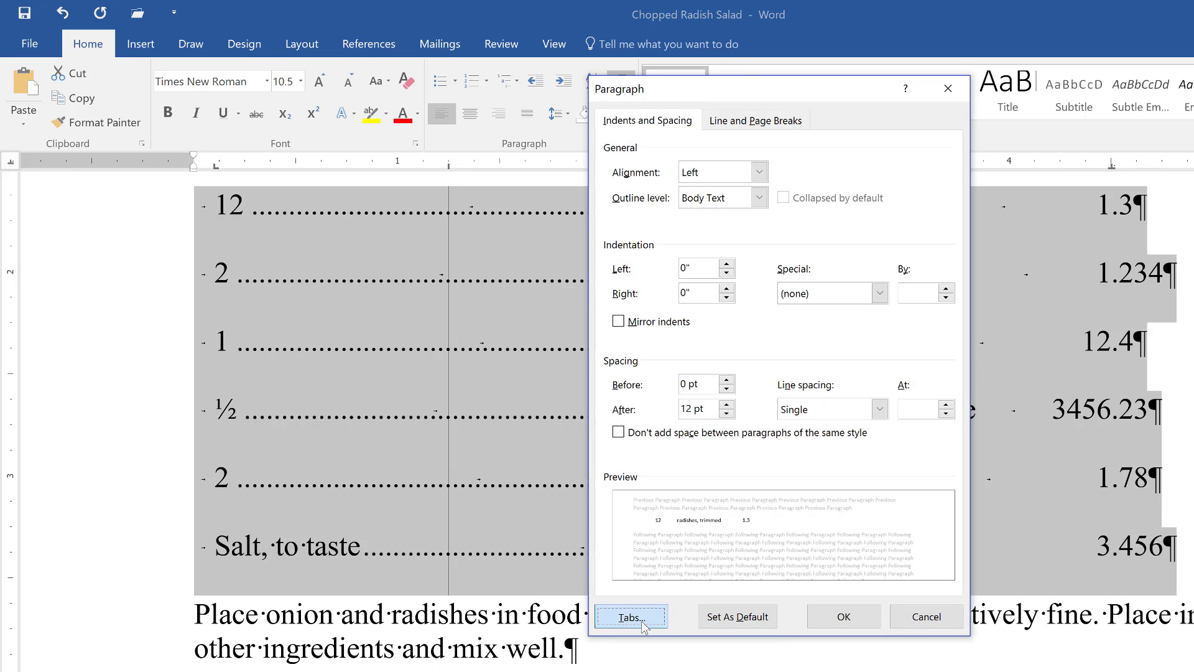
left_click_drag(1019, 207, 796, 173)
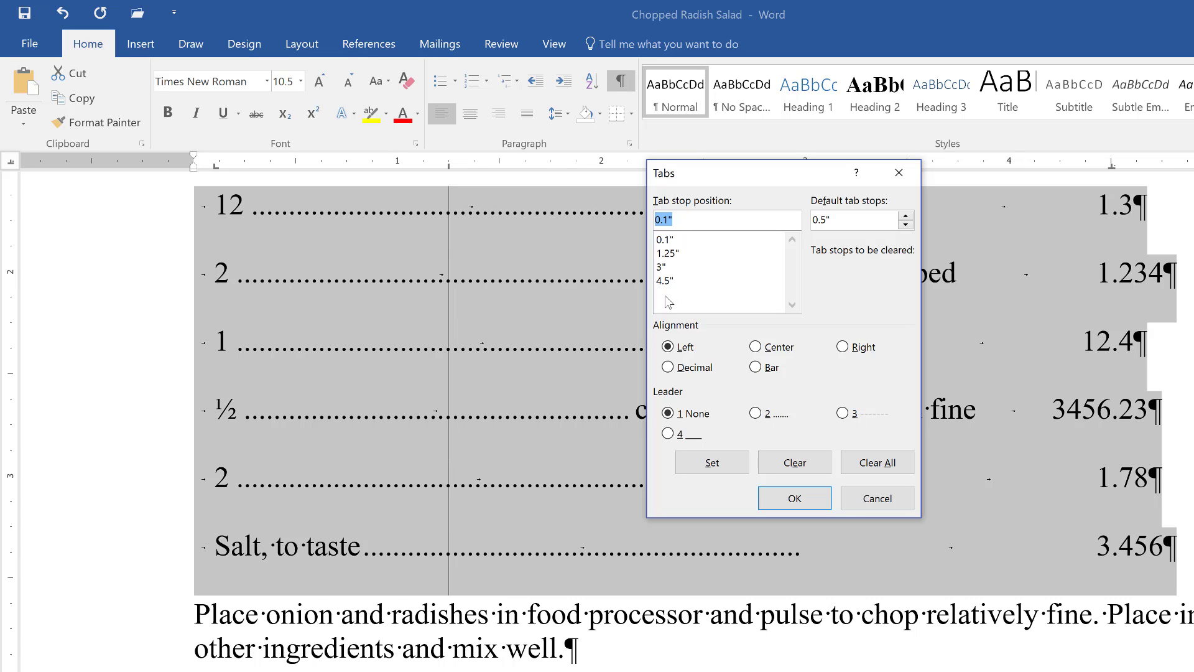
left_click(673, 282)
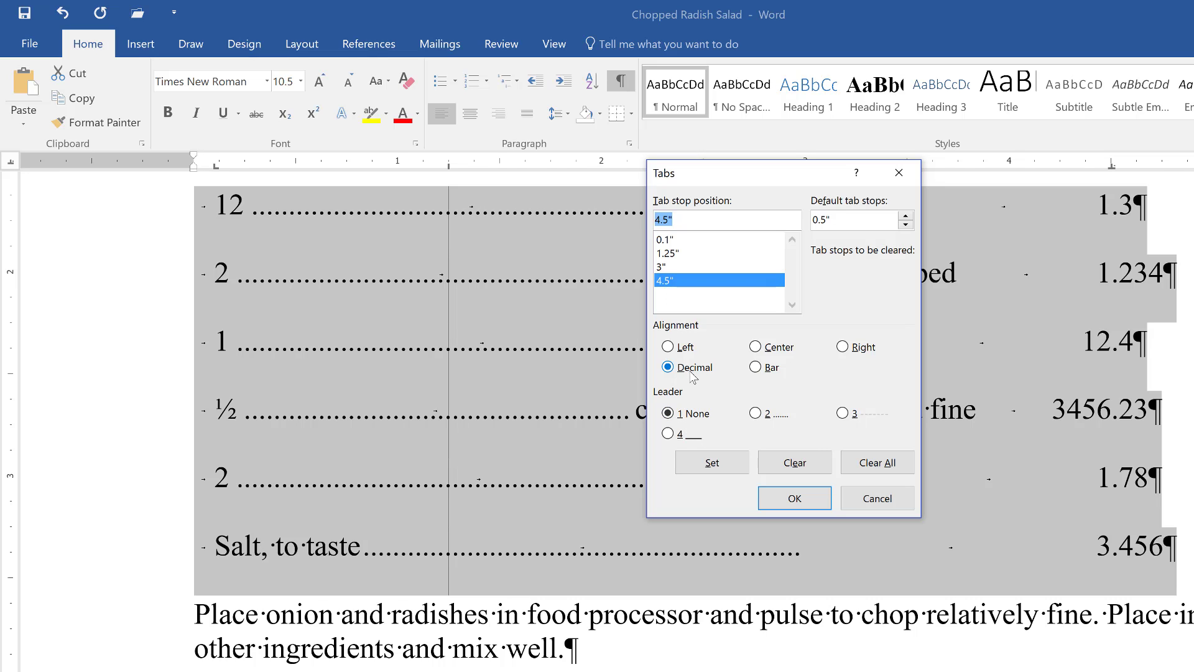
left_click(793, 498)
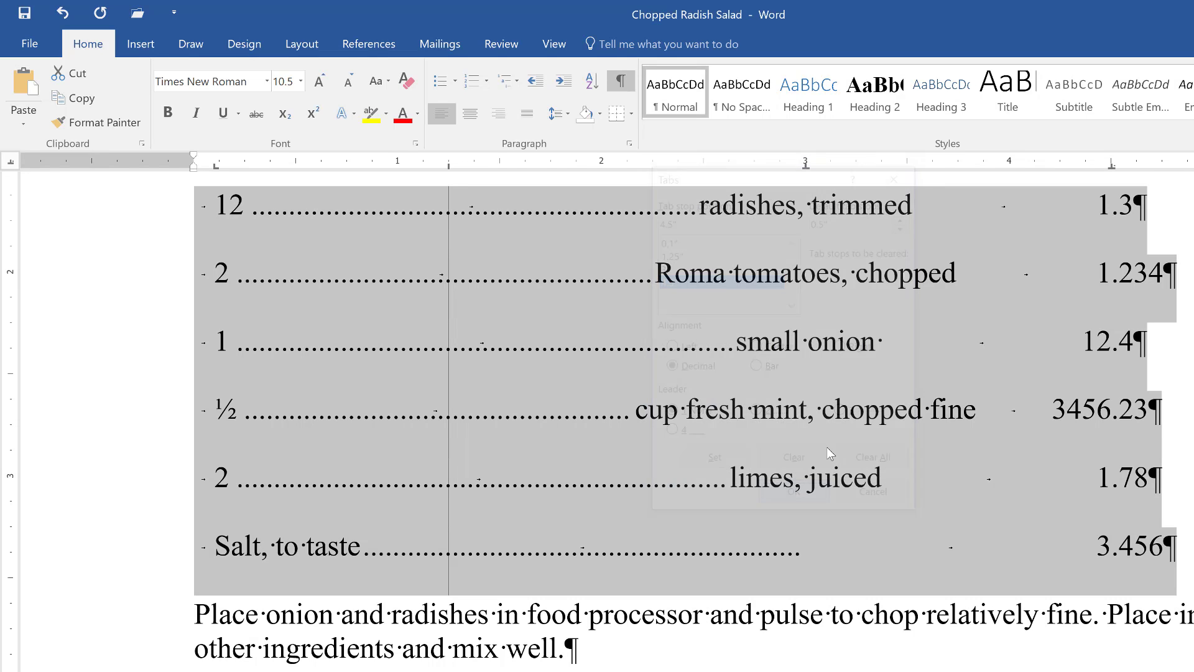